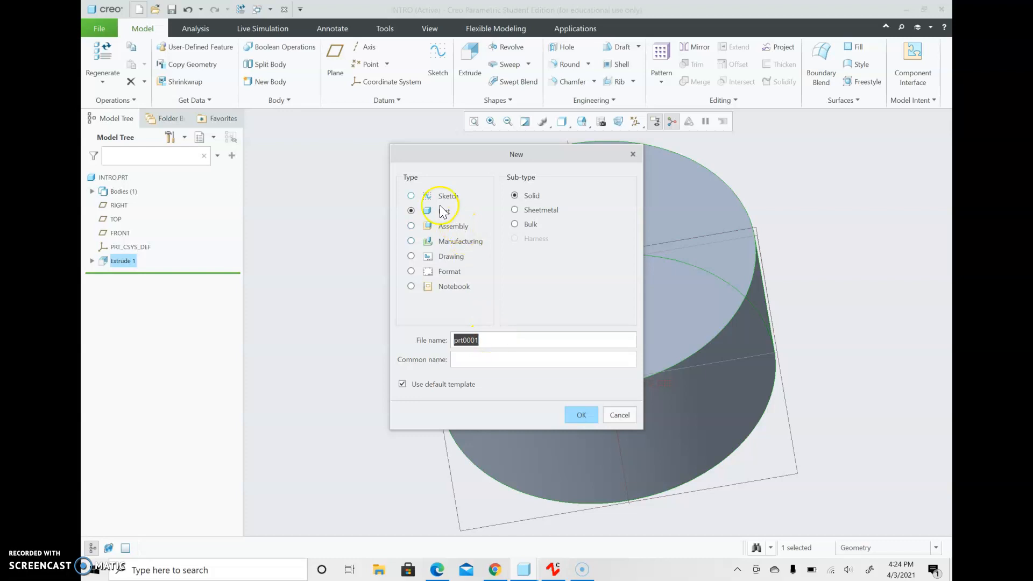
- Create a new solid part named Chapter41 using the default template
type("Chapter41")
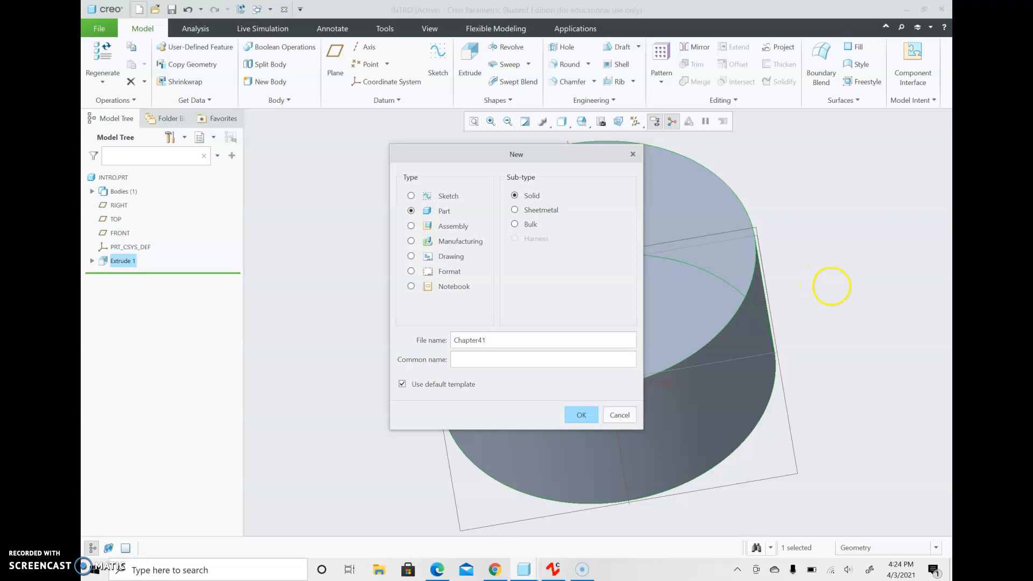
left_click(582, 414)
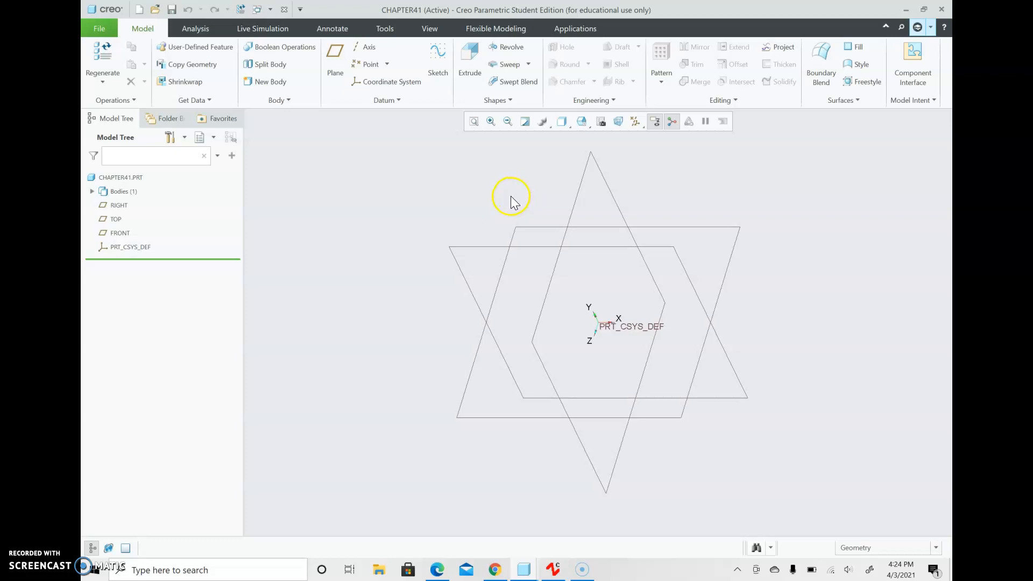
- Start an extrusion sketch on the TOP plane and draw a center rectangle about 119 wide by 104 high at the origin
left_click(470, 69)
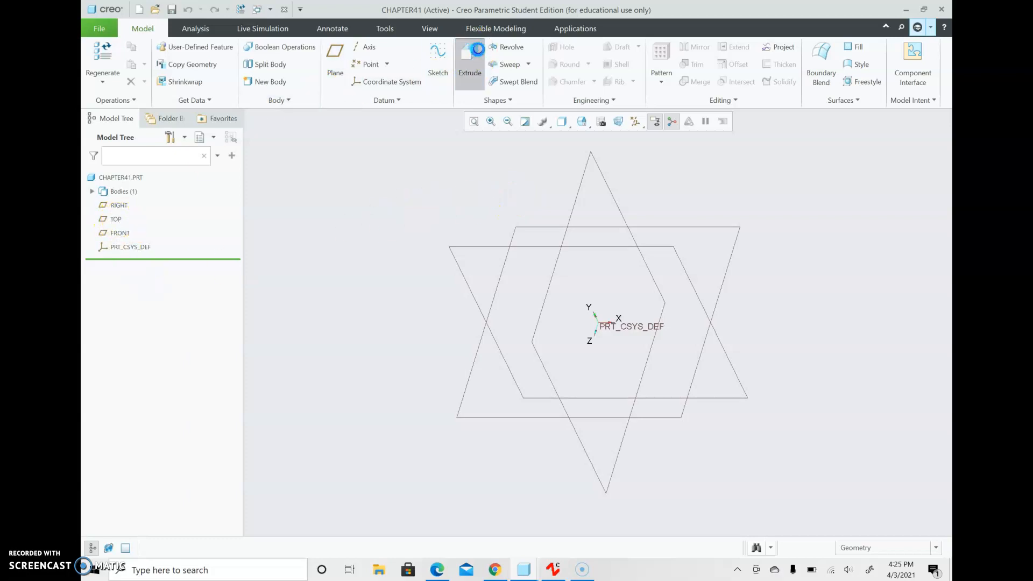
left_click(115, 221)
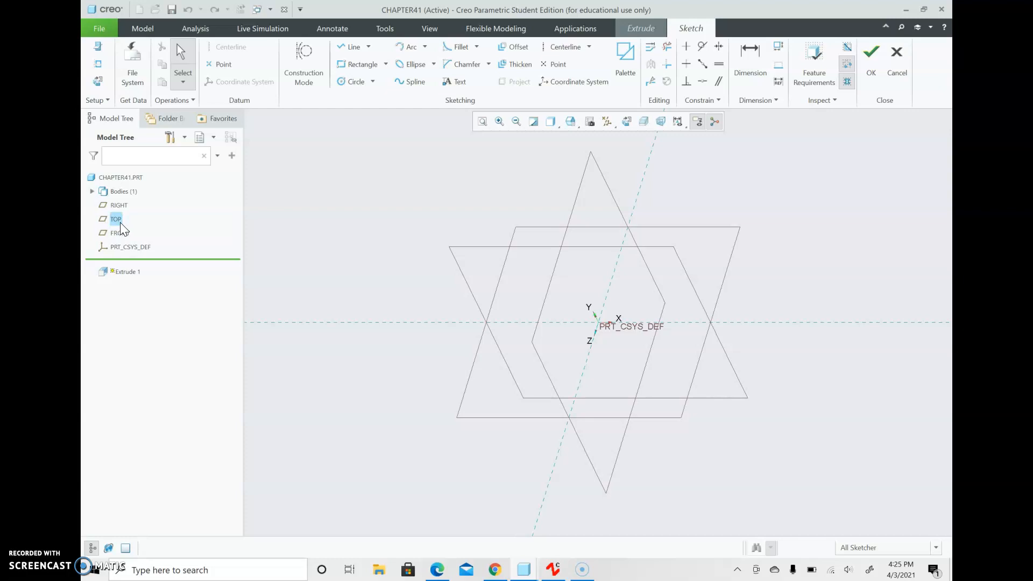
left_click(99, 80)
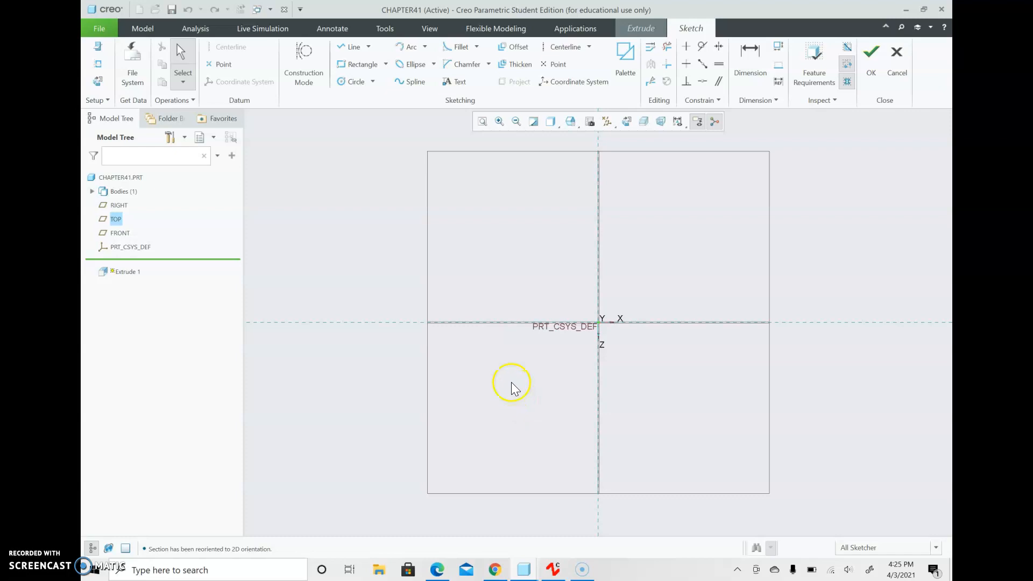
left_click(386, 65)
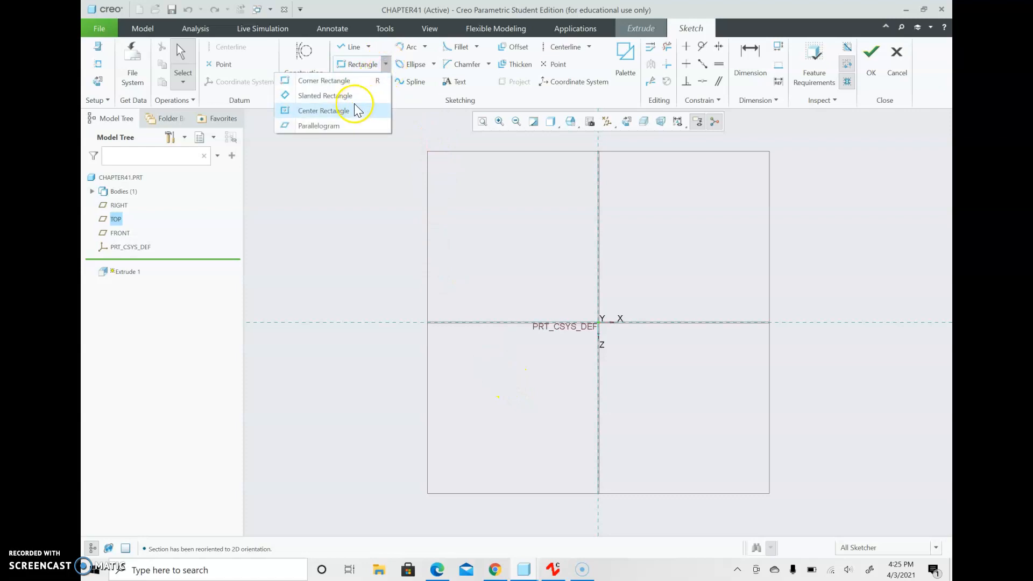
left_click(285, 111)
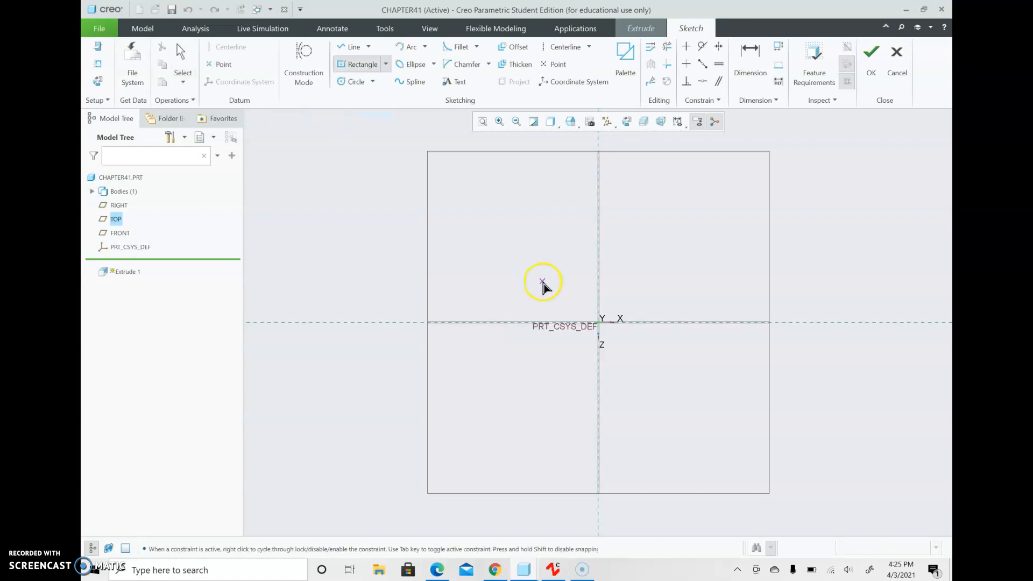
left_click(599, 323)
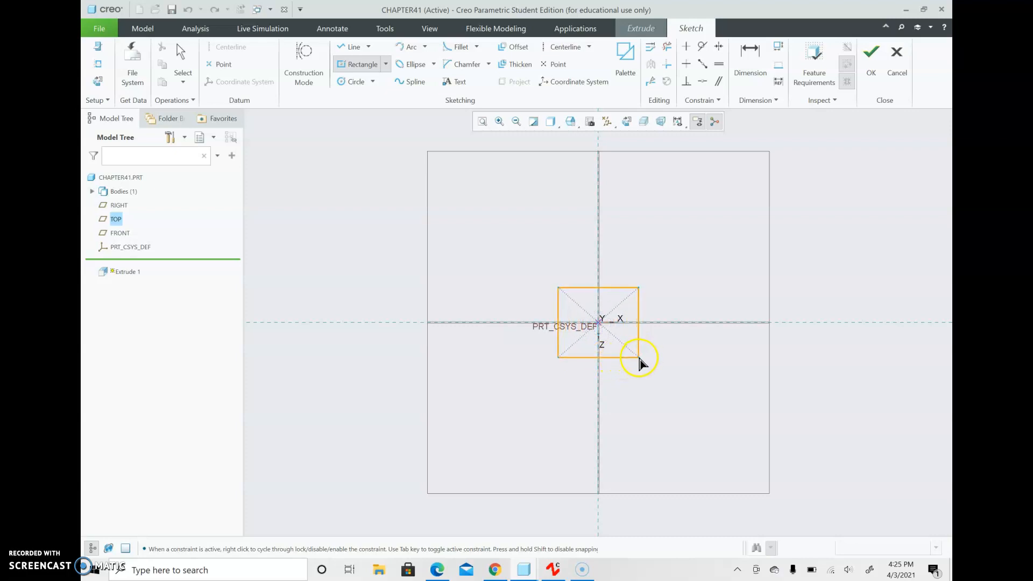
left_click(664, 366)
middle_click(664, 368)
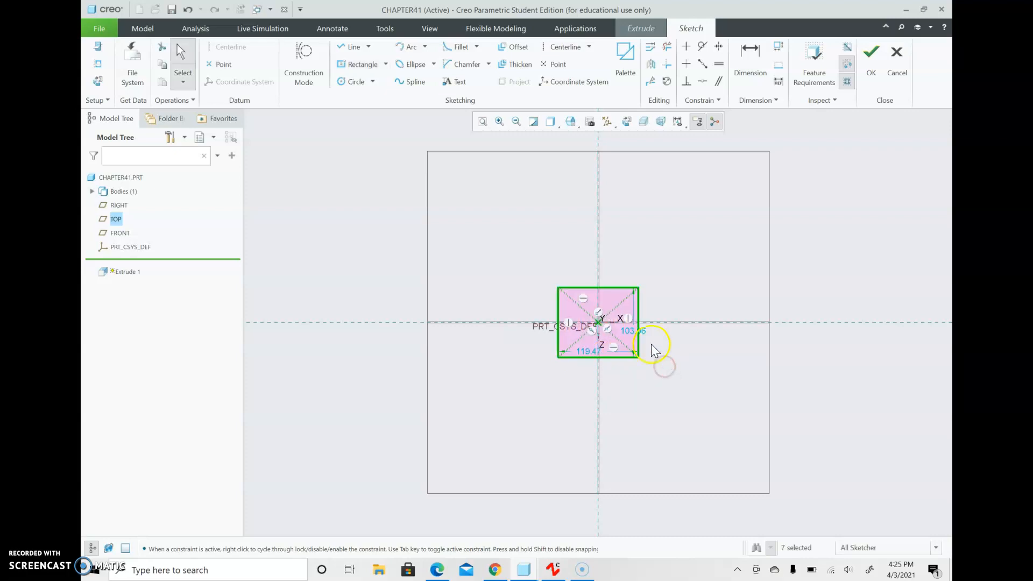
- Place the rectangle's dimensions outside the shape and set both its height and width to 3
left_click_drag(660, 328, 666, 312)
left_click_drag(592, 350, 615, 383)
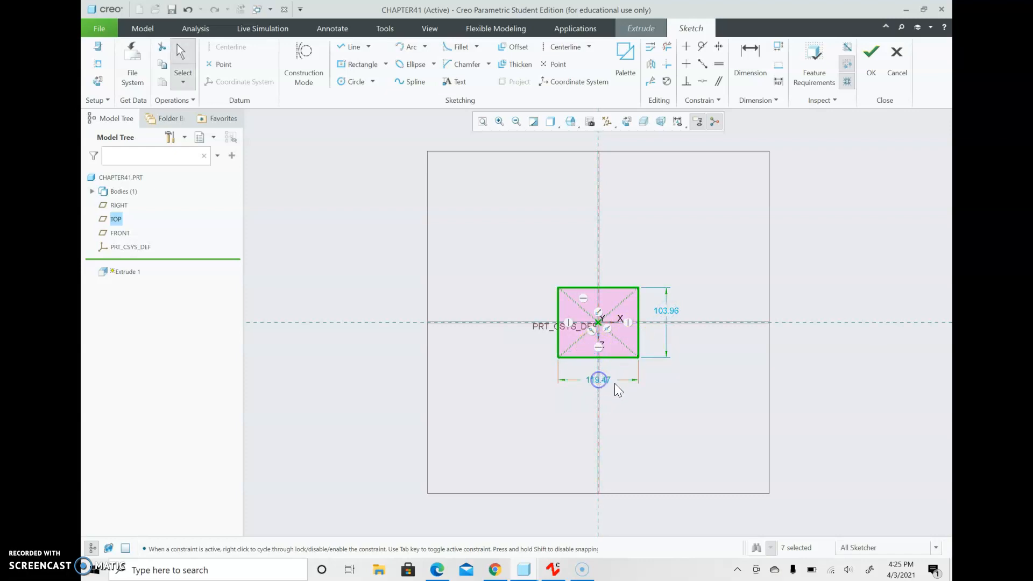
double_click(674, 312)
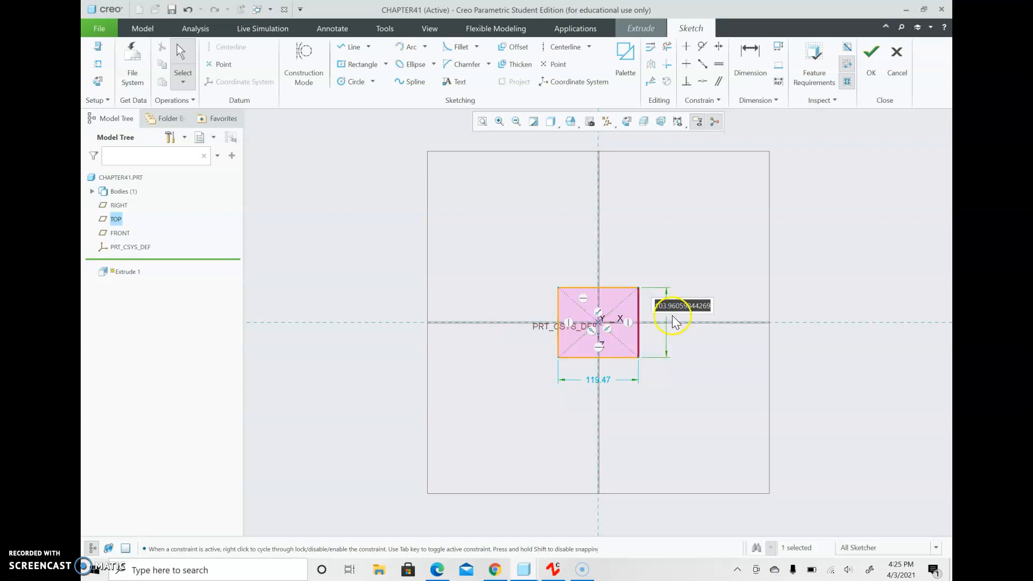
type("3")
key("Return")
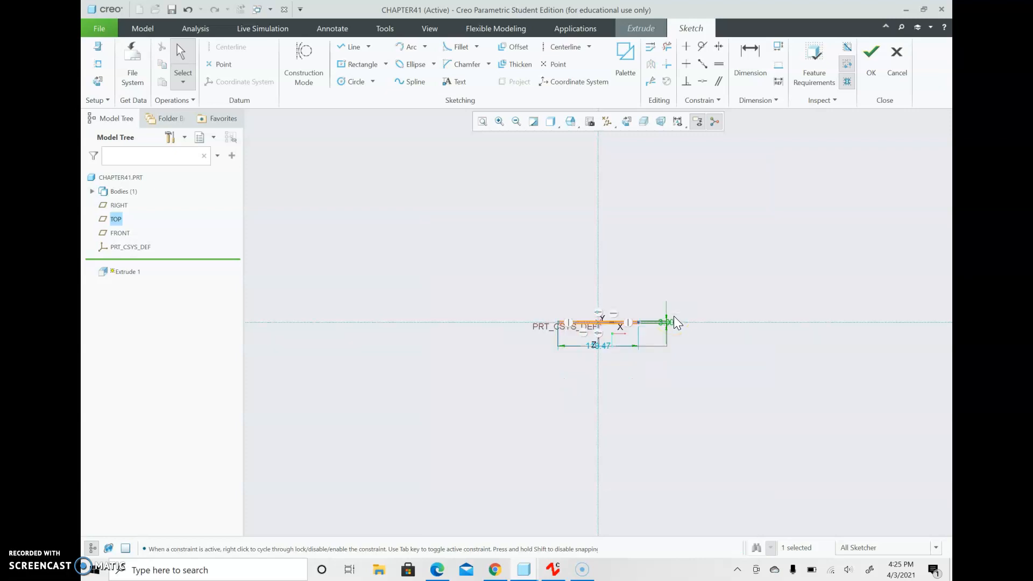
double_click(605, 347)
type("3")
key("Return")
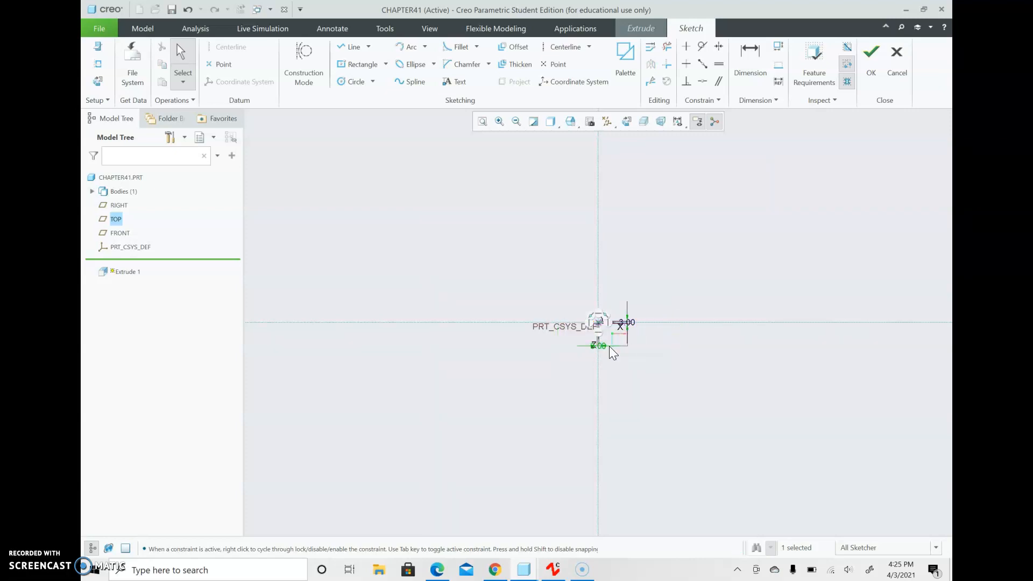
- Reposition the height and width dimensions close to the 3 by 3 square
left_click(483, 123)
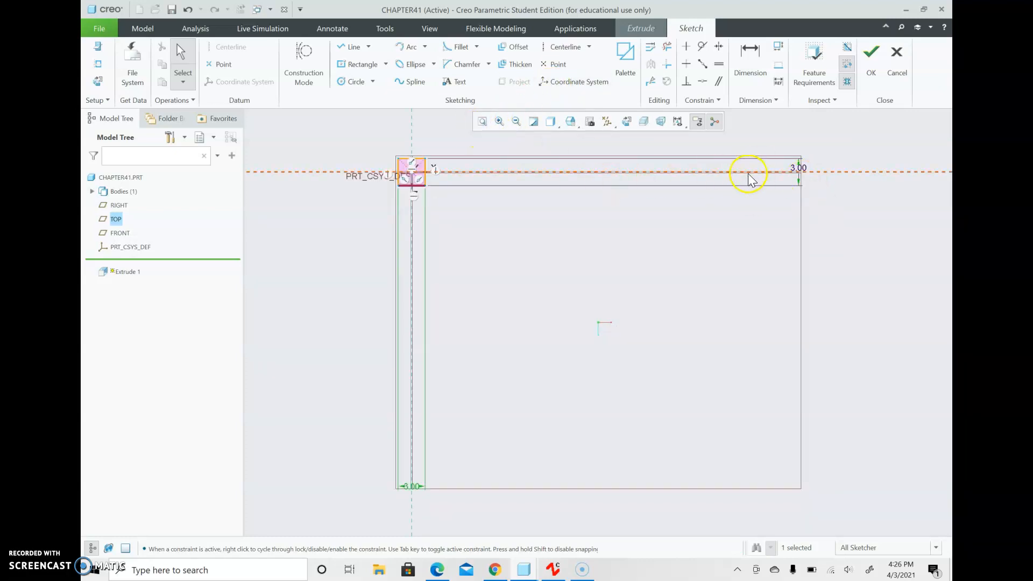
left_click_drag(797, 167, 451, 169)
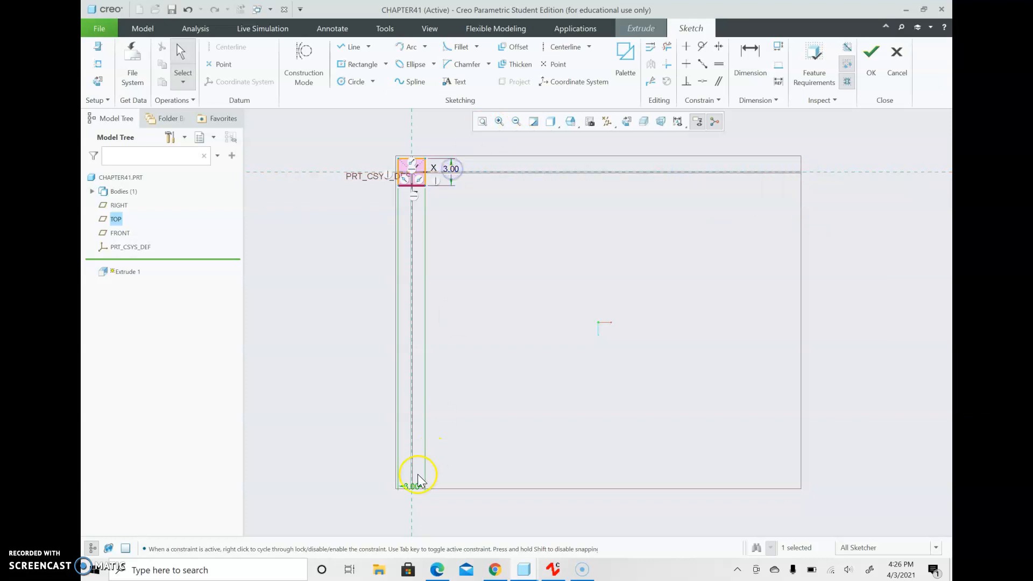
left_click_drag(411, 486, 415, 204)
left_click(470, 121)
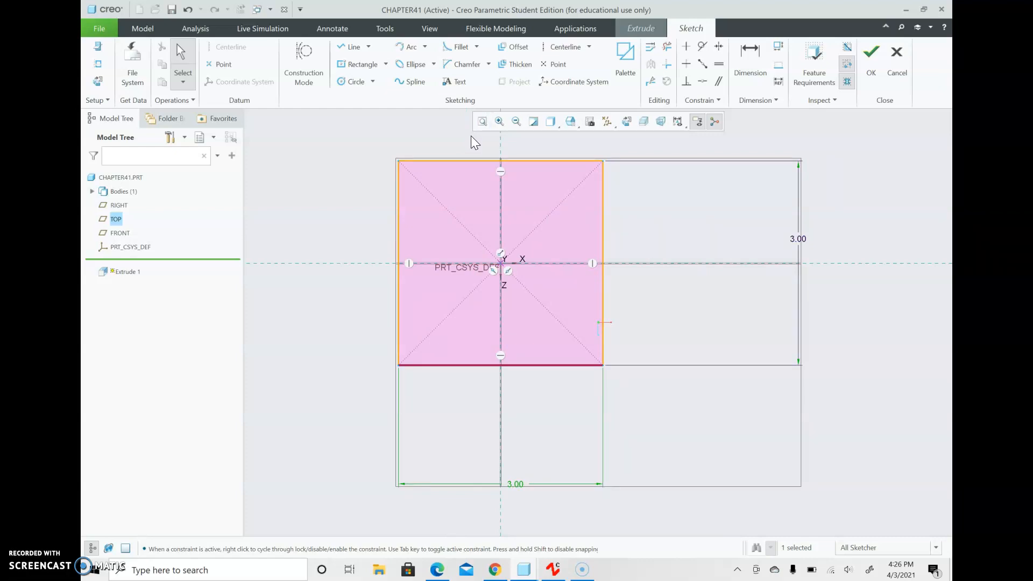
- Finish the square's sketch and extrude it as a solid to a depth of 0.75
left_click(867, 71)
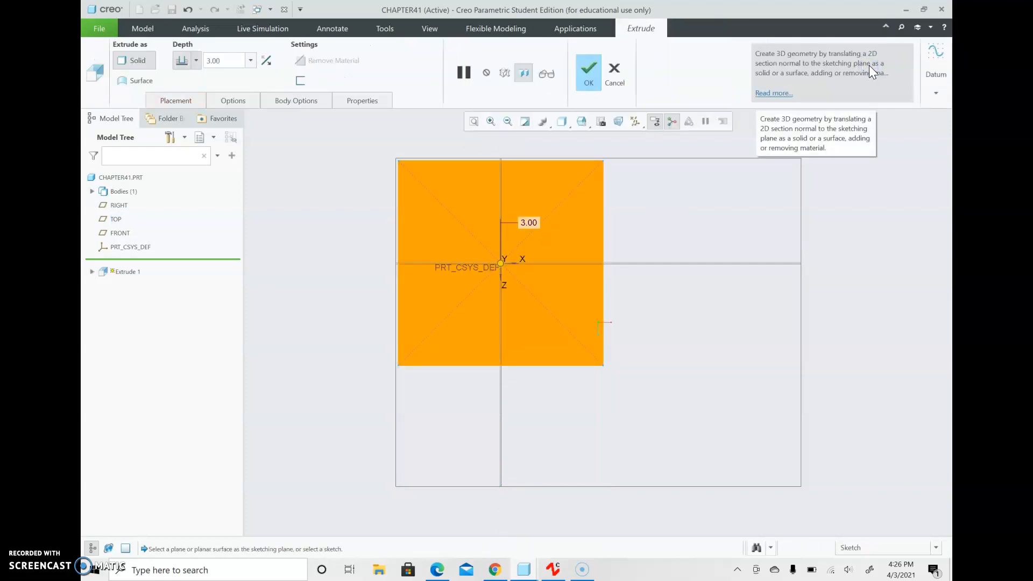
left_click(221, 59)
double_click(222, 59)
type("0.75")
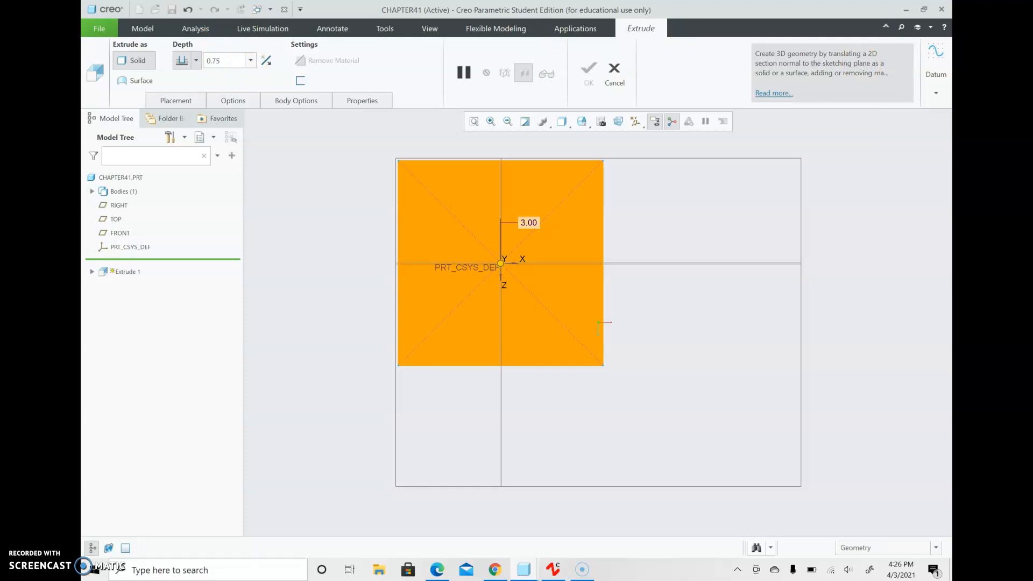
key("Return")
left_click(586, 73)
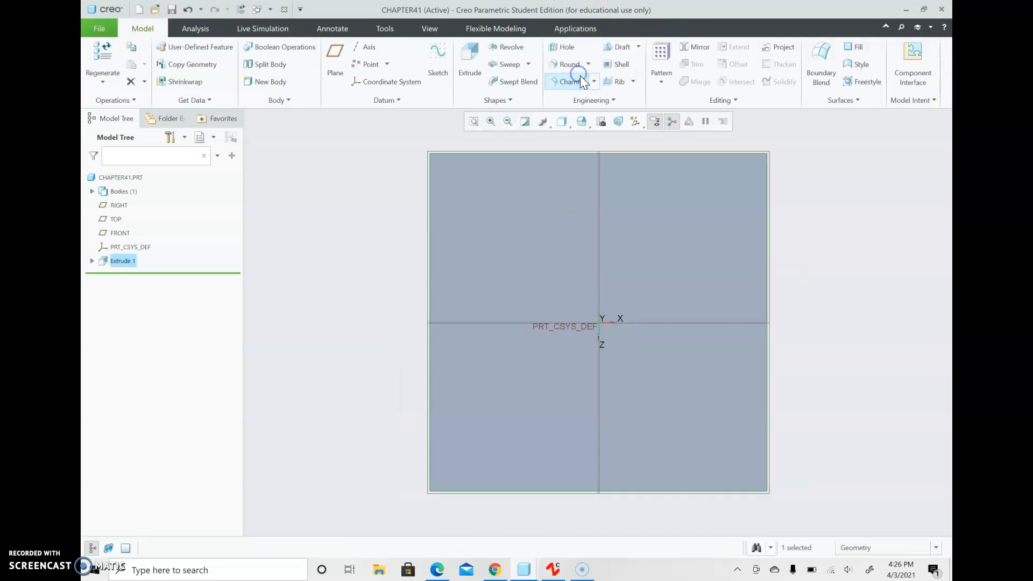
- Start a second extrusion sketch on the block's top face and draw a circle centered on the origin
left_click(387, 352)
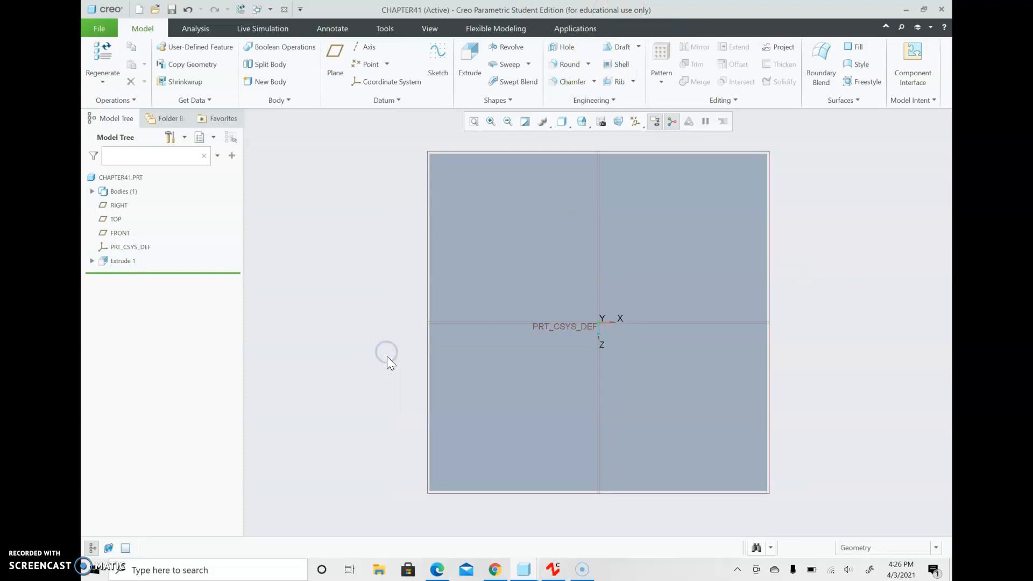
middle_click_drag(385, 369, 362, 333)
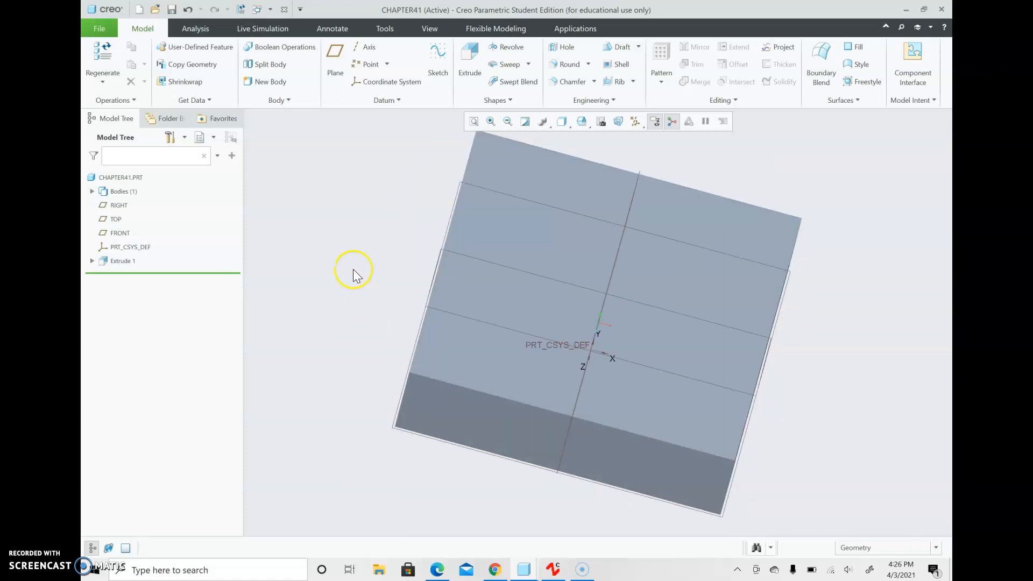
middle_click_drag(353, 278, 348, 285)
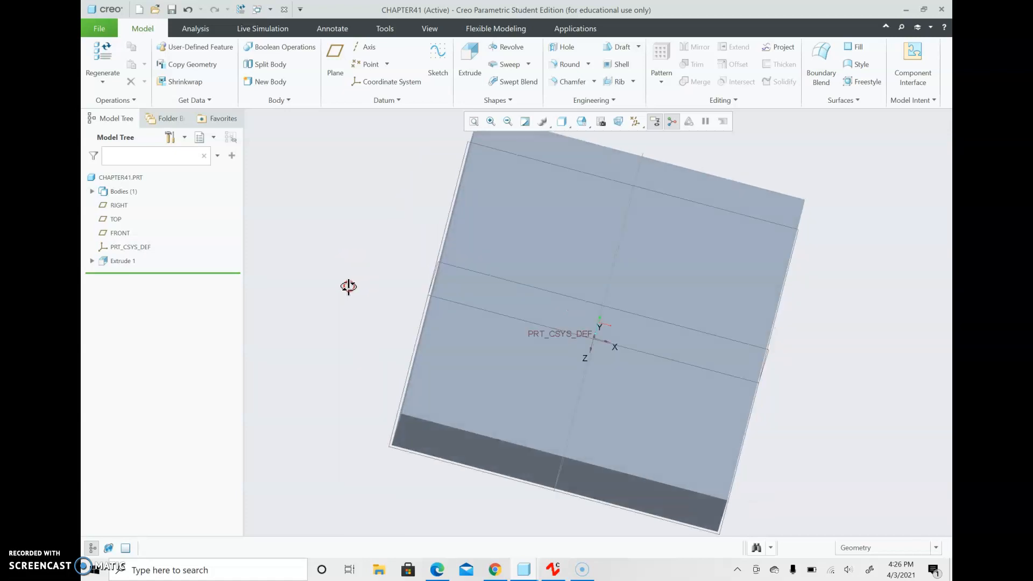
left_click(467, 56)
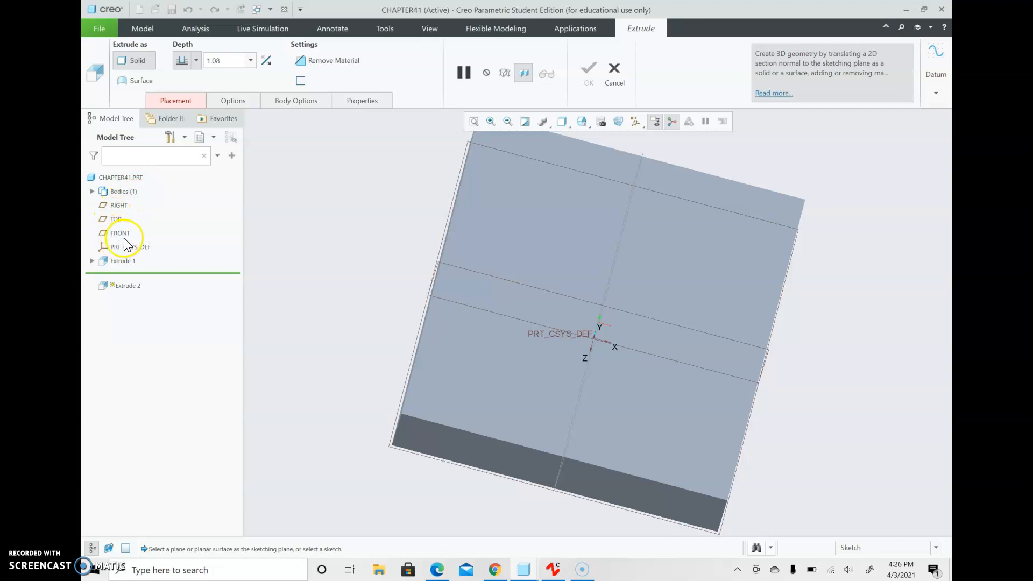
left_click(574, 261)
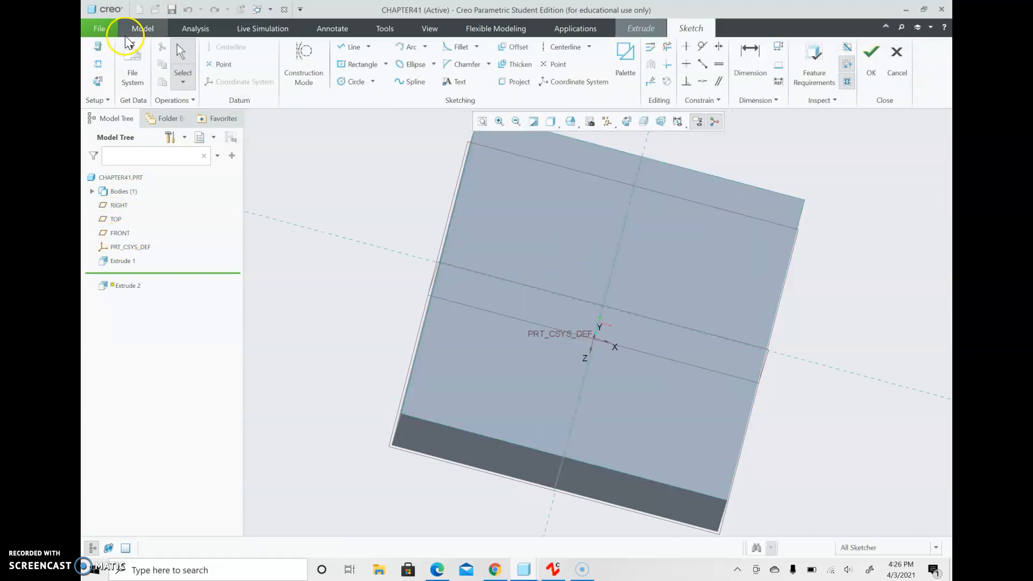
left_click(97, 80)
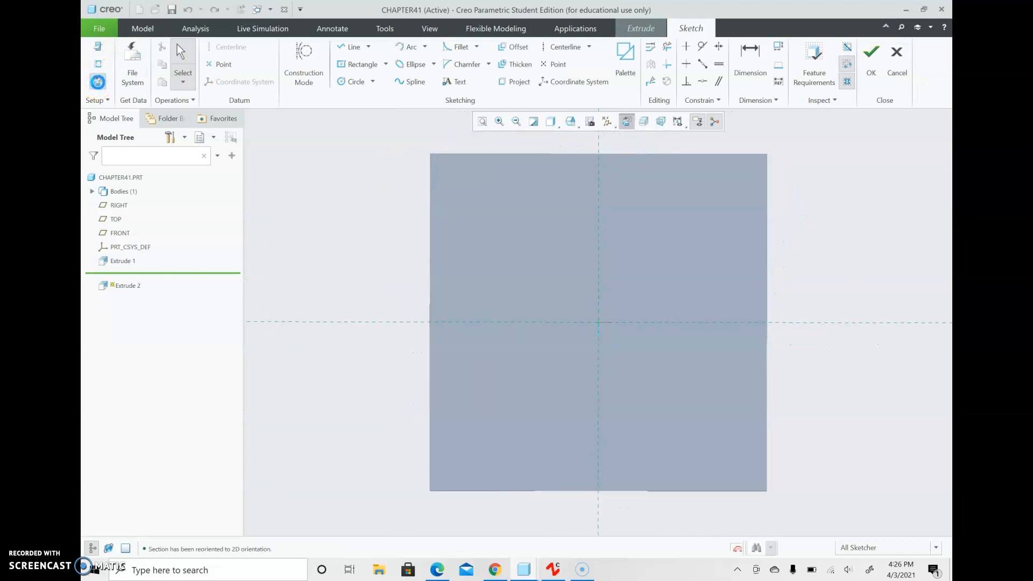
left_click(353, 81)
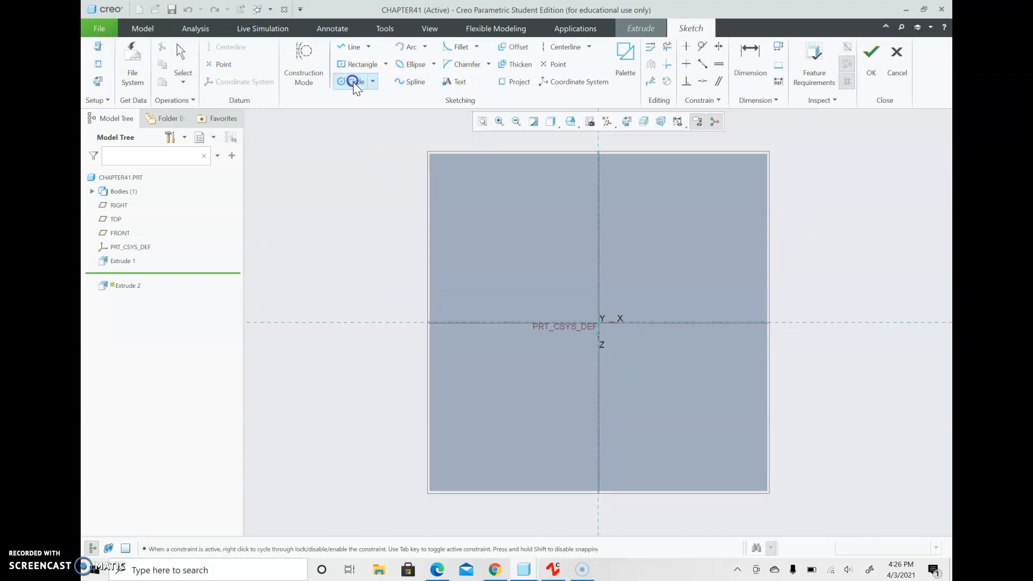
left_click(599, 322)
left_click(632, 371)
middle_click(642, 392)
- Set the circle's diameter to 1
left_click(528, 270)
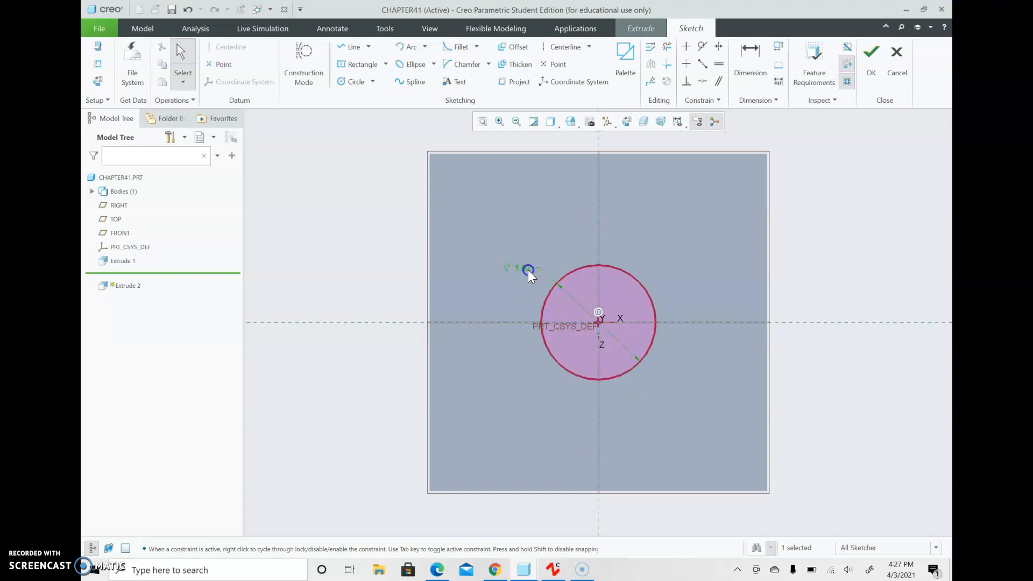
double_click(528, 269)
type("1")
middle_click(624, 395)
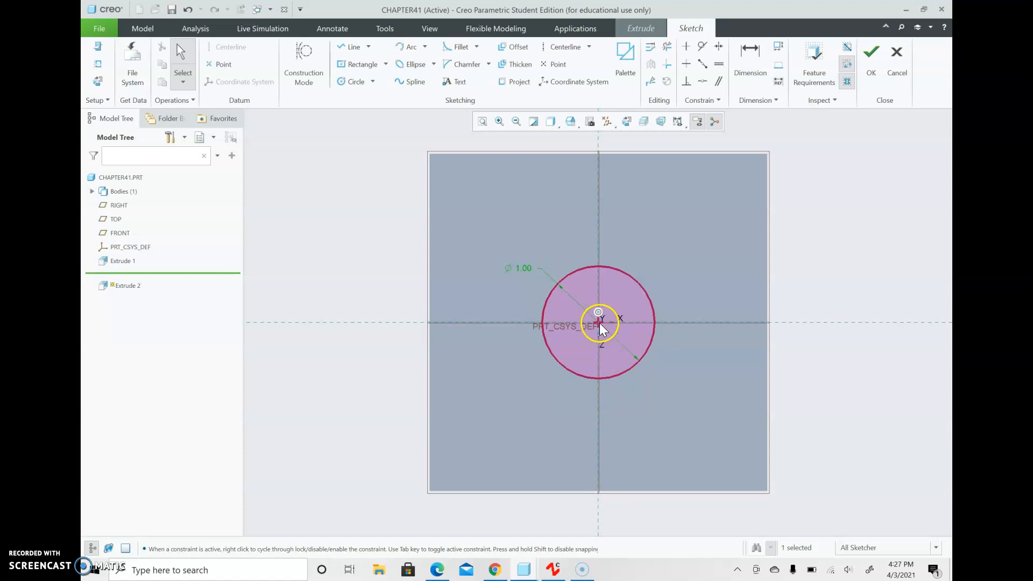
- Finish the circle's sketch and extrude it 1.00 down into the block with material removal to cut a center hole
left_click(870, 59)
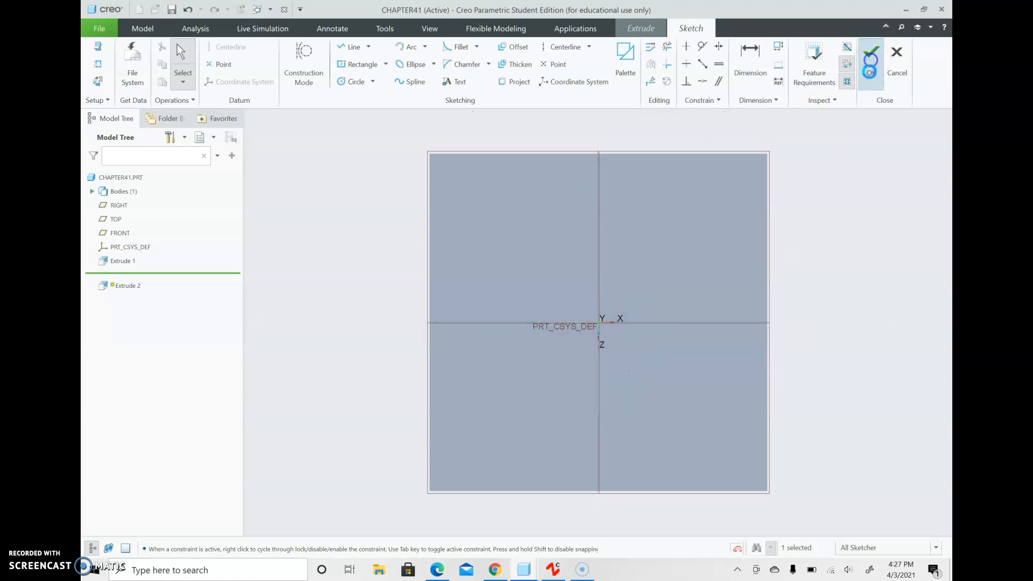
middle_click_drag(844, 261, 842, 226)
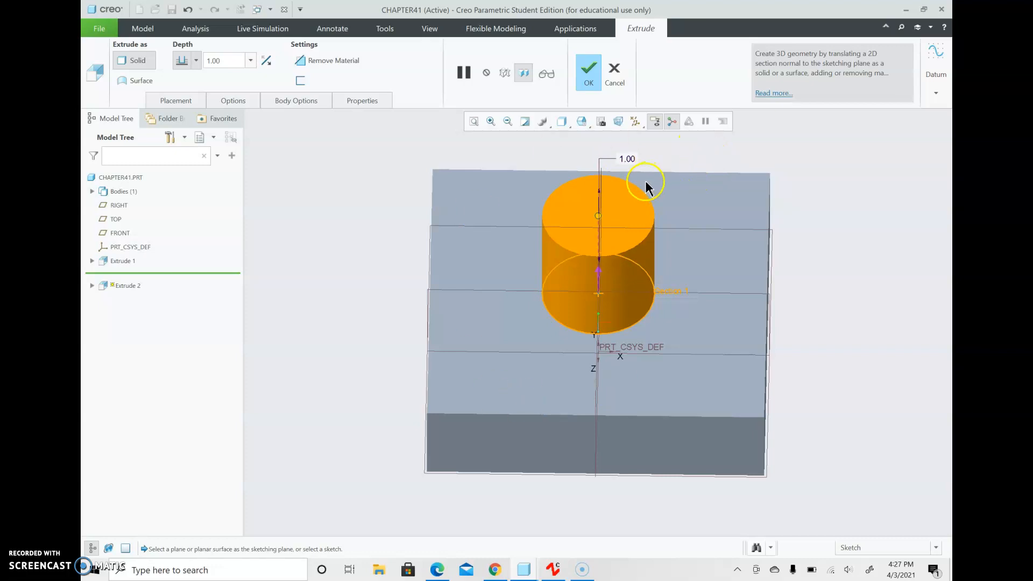
left_click(266, 61)
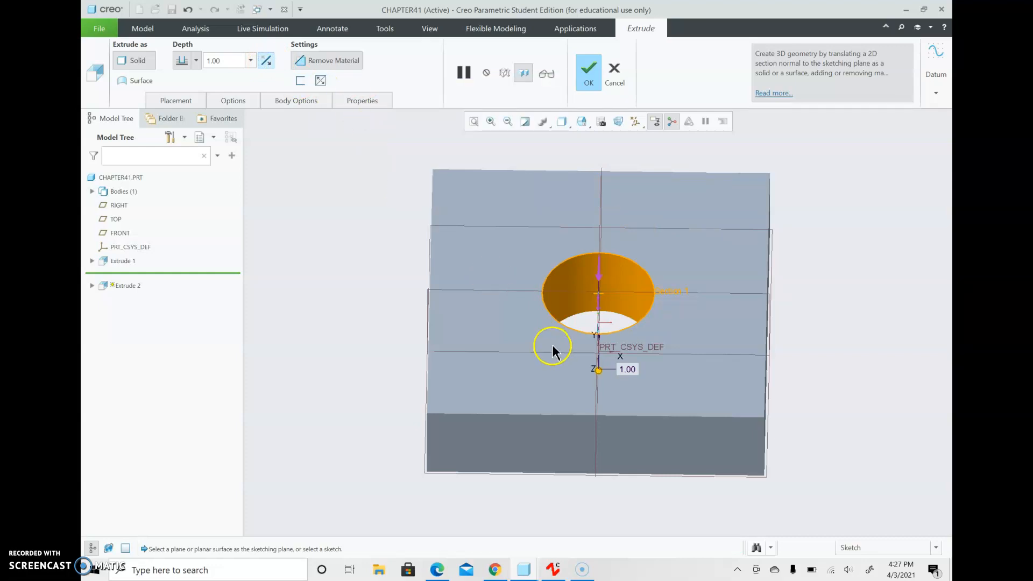
left_click(319, 61)
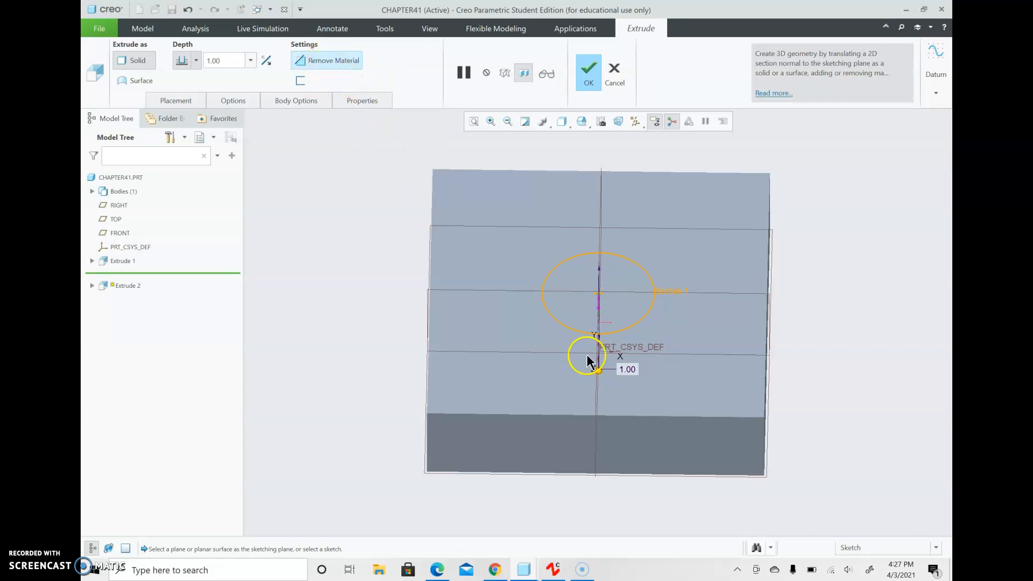
left_click(309, 61)
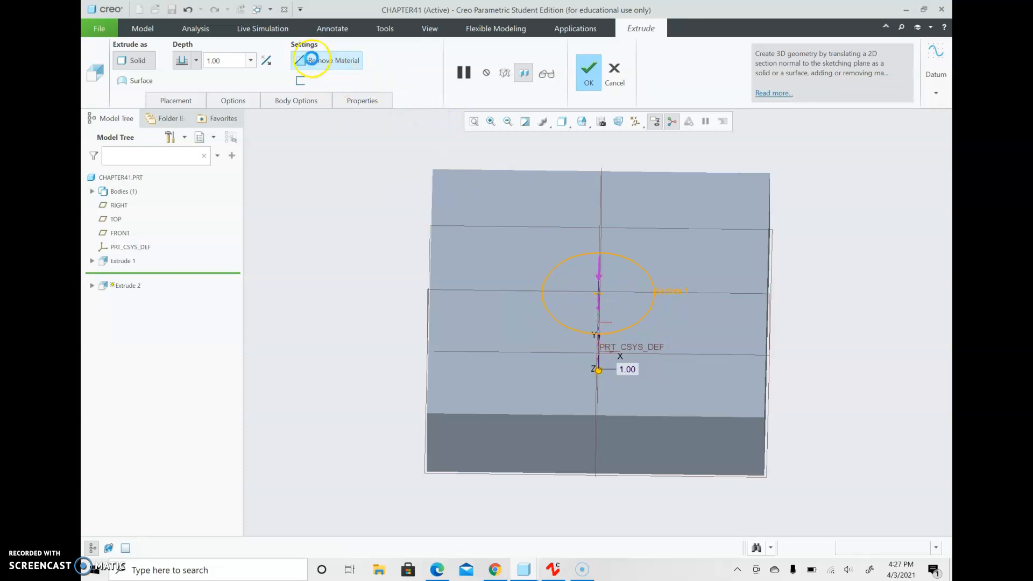
right_click(336, 215)
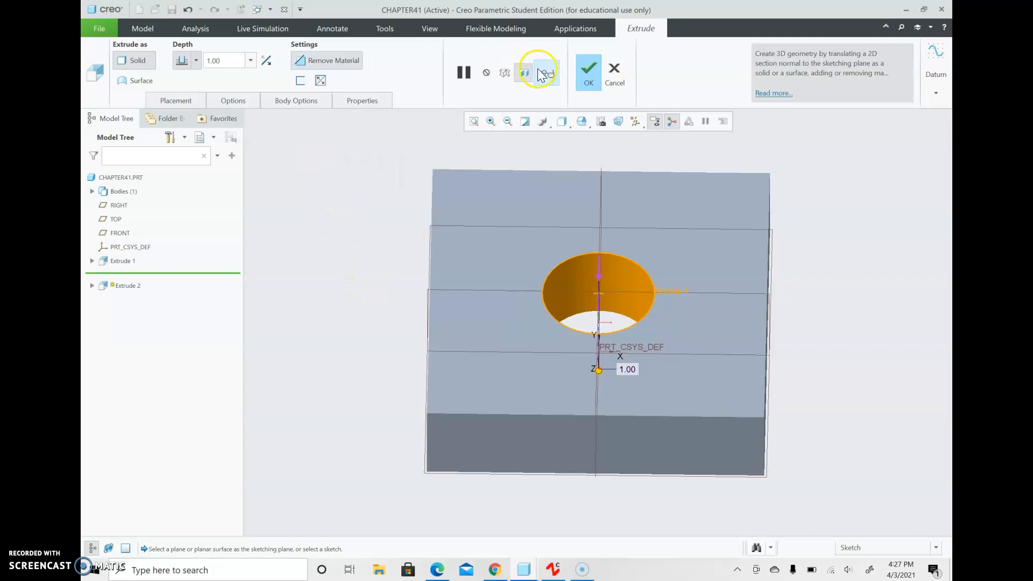
left_click(588, 75)
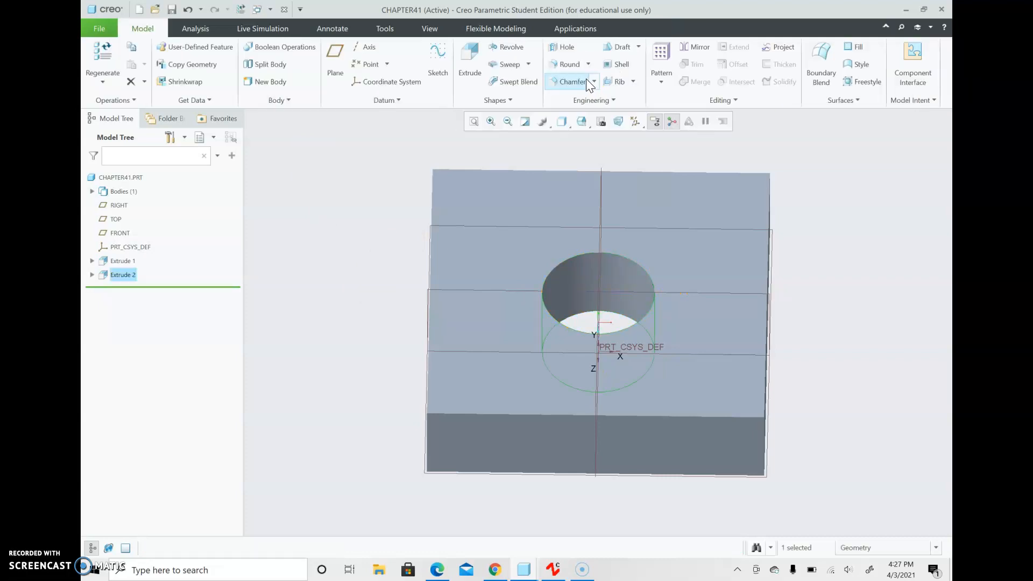
- Start a third extrusion with its sketch on the TOP plane, oriented to the 2D sketch view
left_click(350, 209)
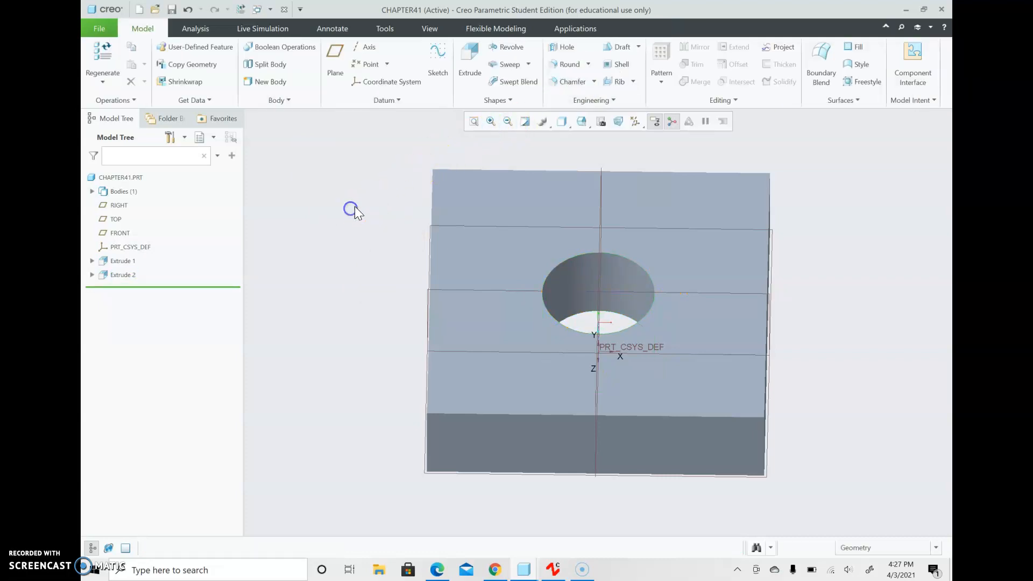
middle_click_drag(369, 197, 345, 143)
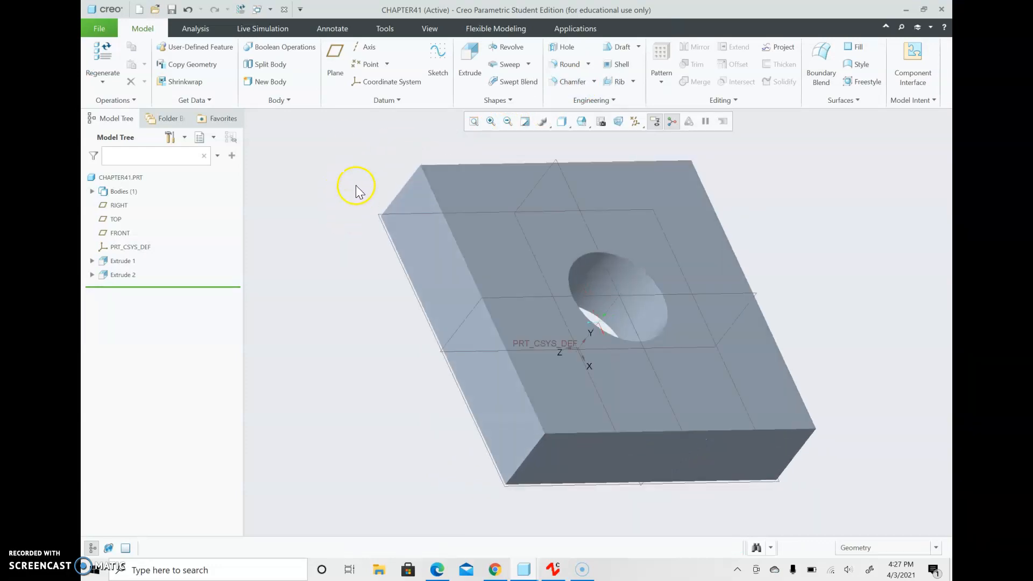
mouse_move(350, 179)
middle_mouse_down()
mouse_move(395, 207)
mouse_move(362, 226)
mouse_move(318, 203)
mouse_move(325, 159)
mouse_move(366, 178)
middle_mouse_up()
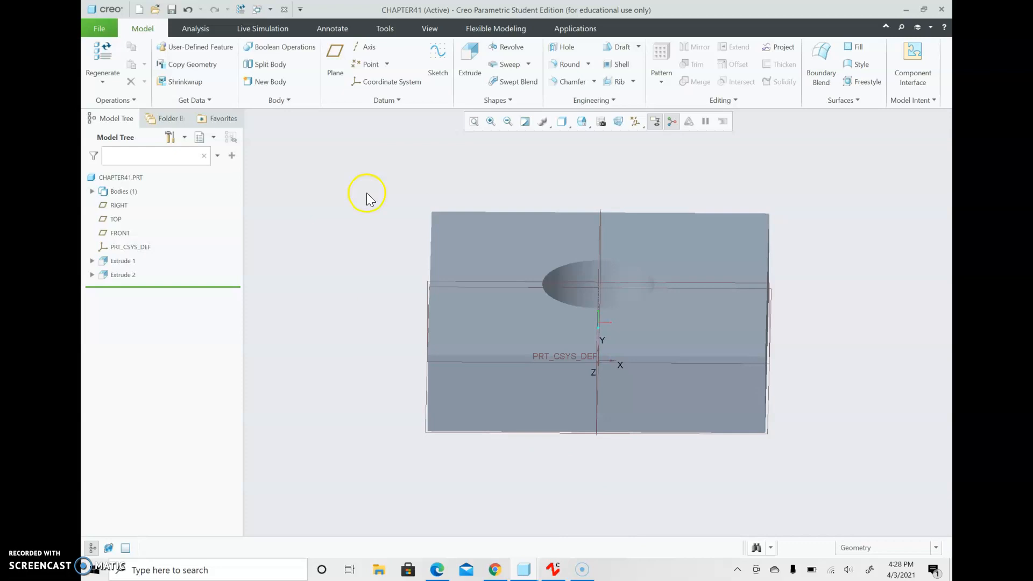
left_click(472, 74)
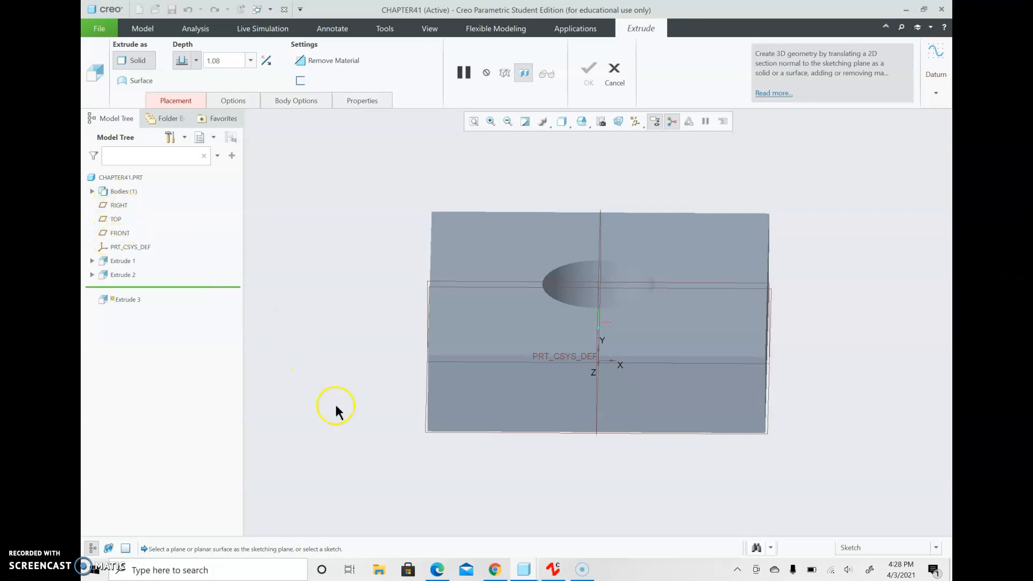
left_click(425, 432)
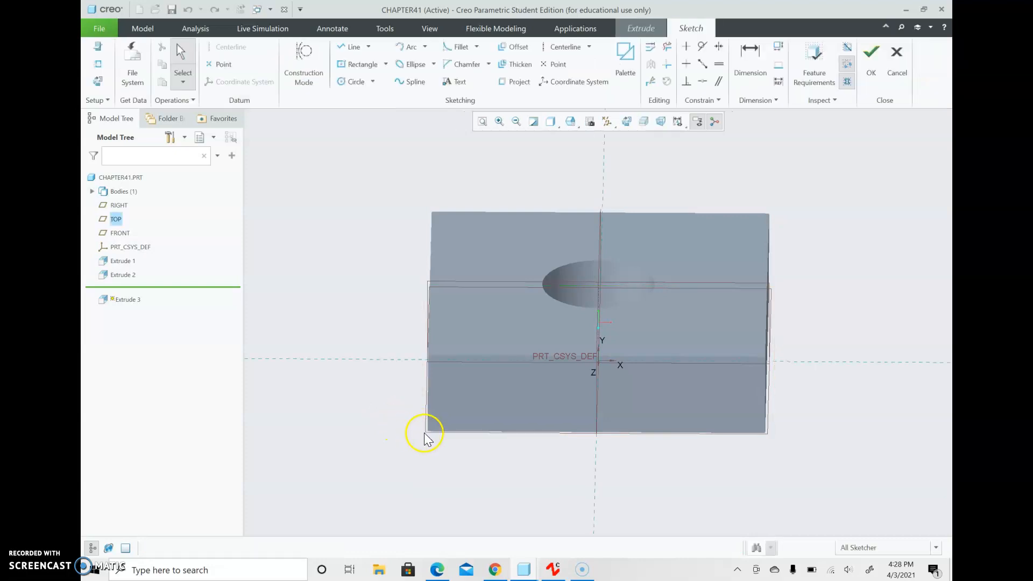
left_click(98, 81)
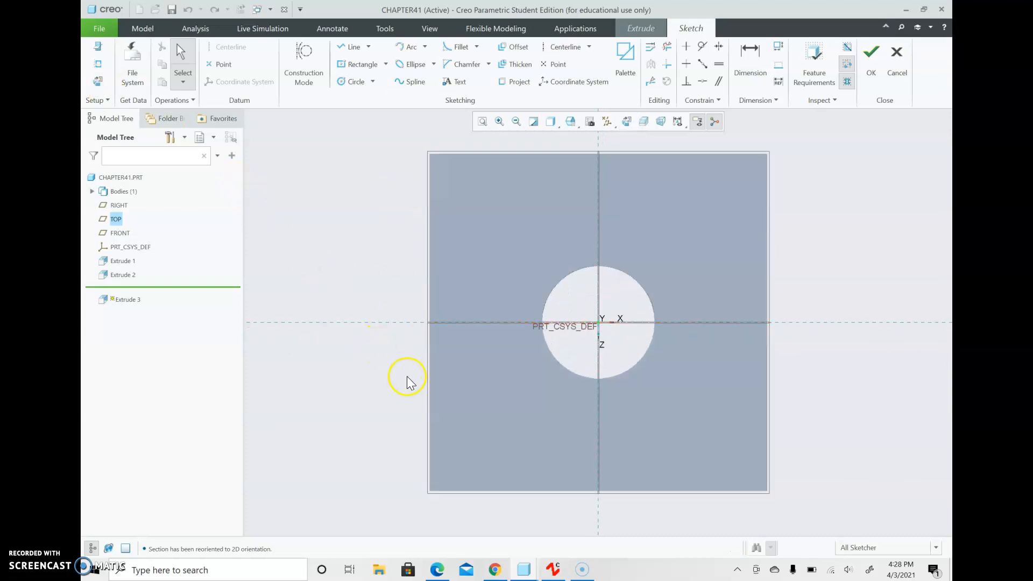
left_click(516, 121)
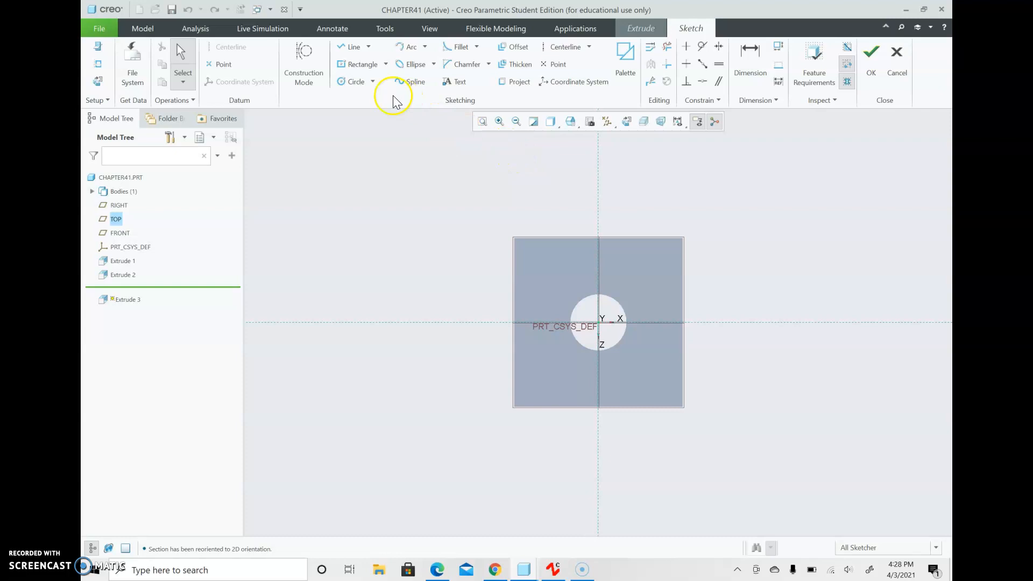
left_click(356, 65)
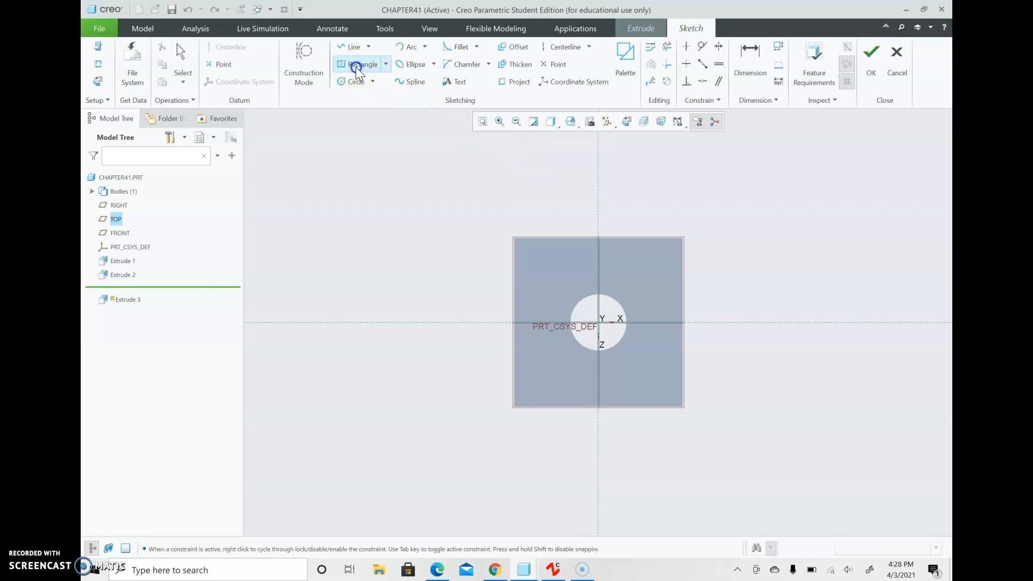
left_click(514, 238)
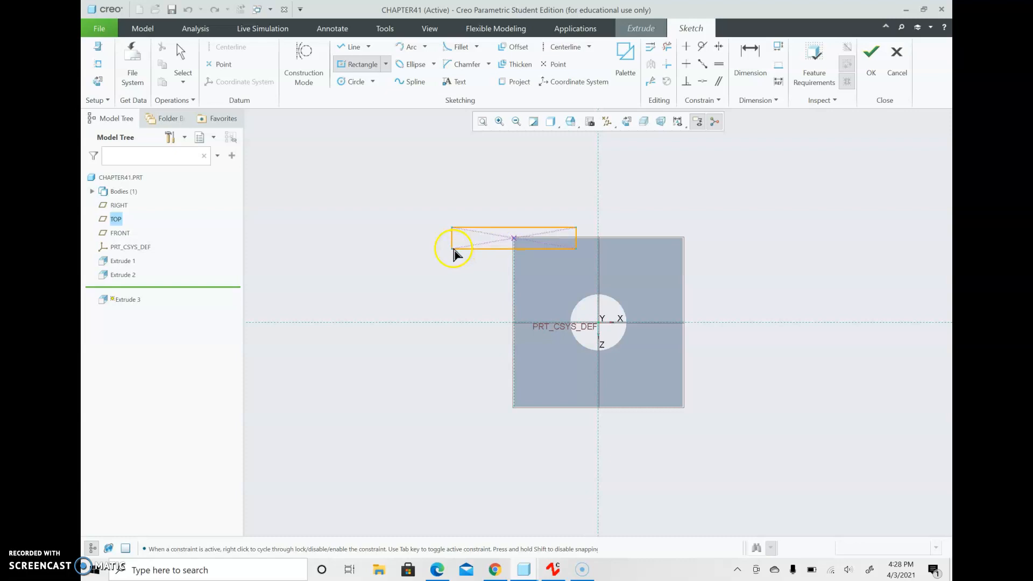
middle_click(466, 267)
- Draw a corner rectangle about 2.65 by 0.40 extending left from the block's upper-left corner
left_click(386, 64)
left_click(342, 82)
left_click(514, 238)
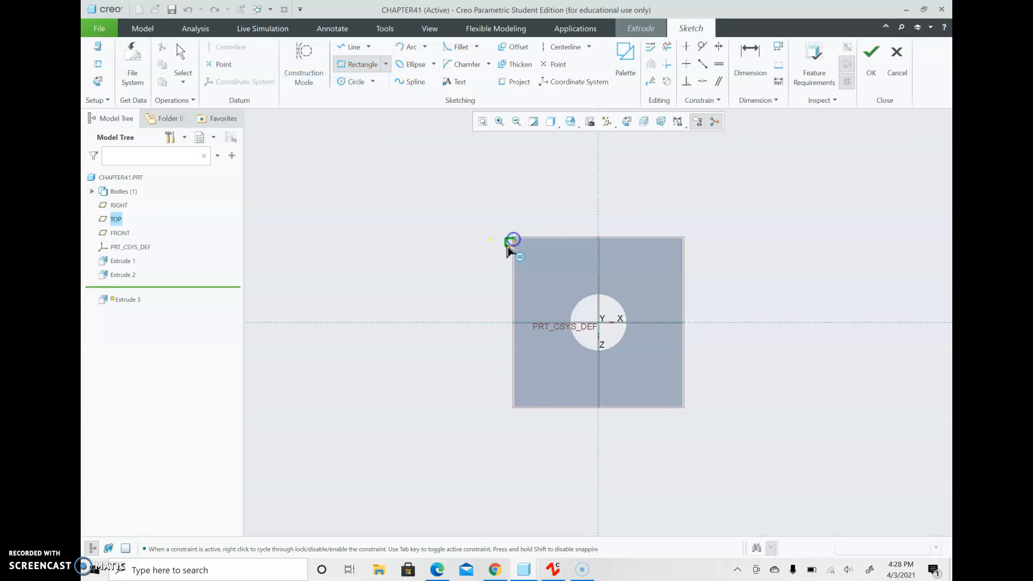
left_click(366, 262)
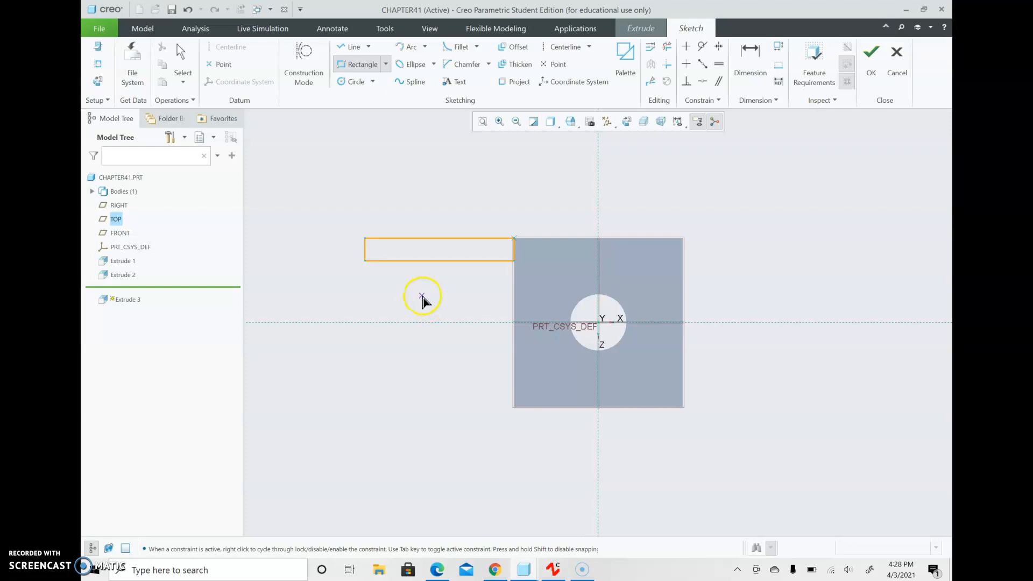
middle_click(422, 296)
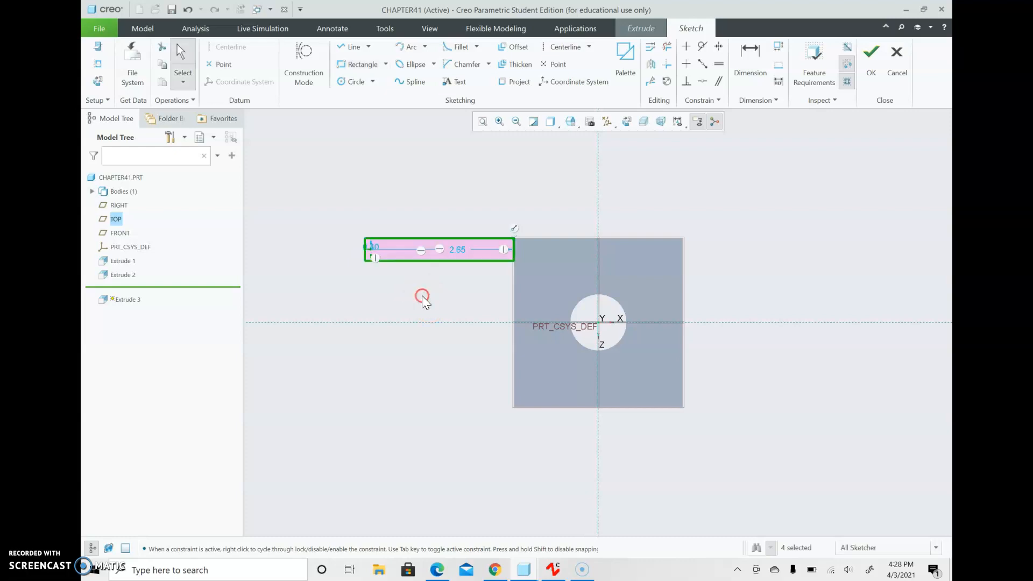
- Set the rectangle's height to 0.75
double_click(341, 247)
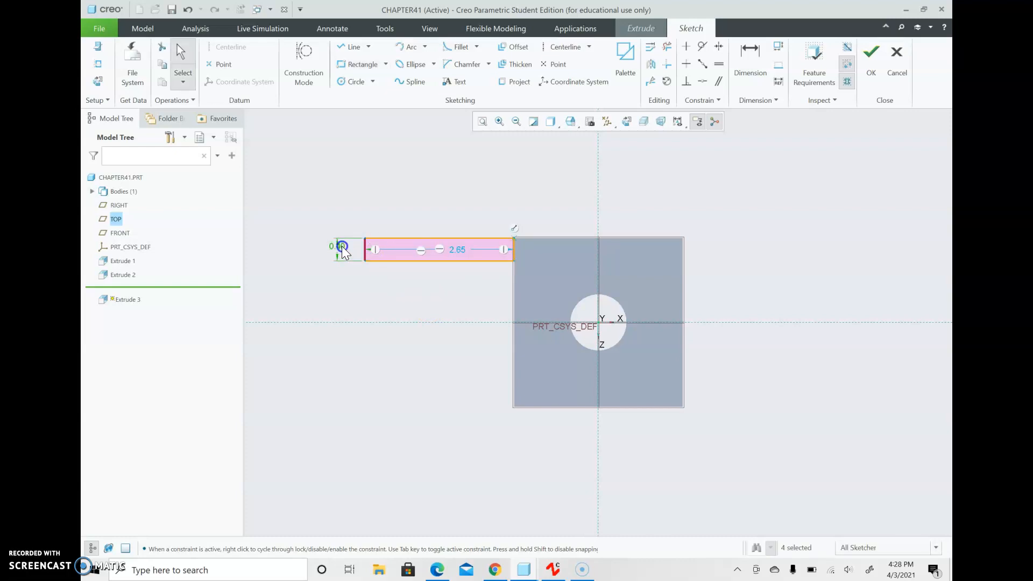
left_click(538, 328)
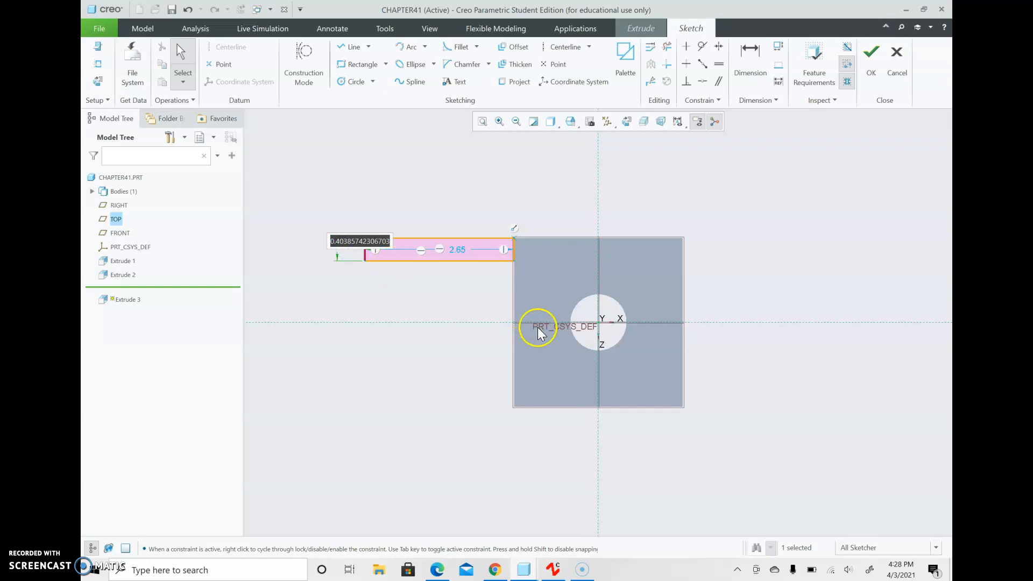
type("0.75")
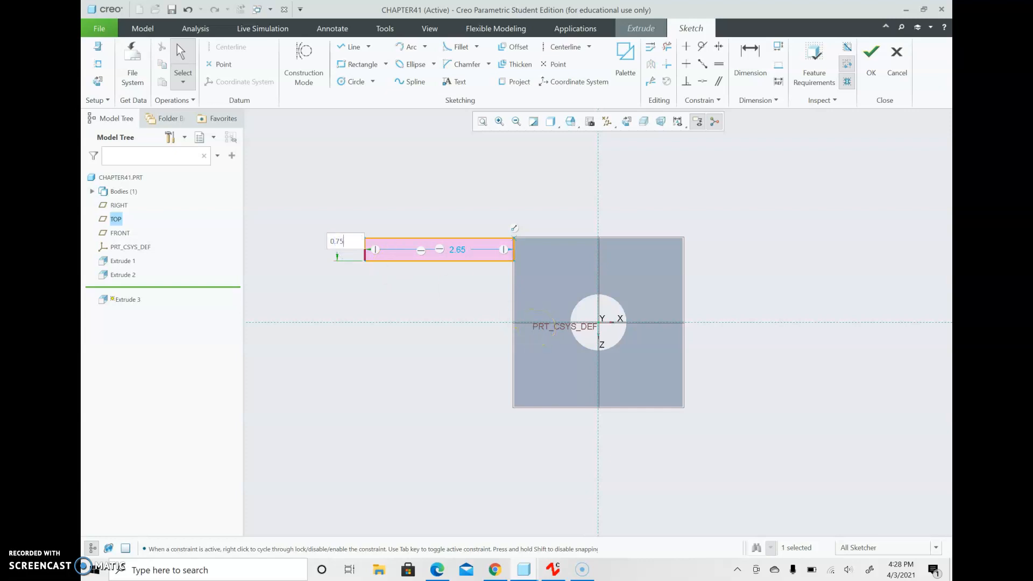
key("Return")
left_click(547, 327)
left_click(396, 203)
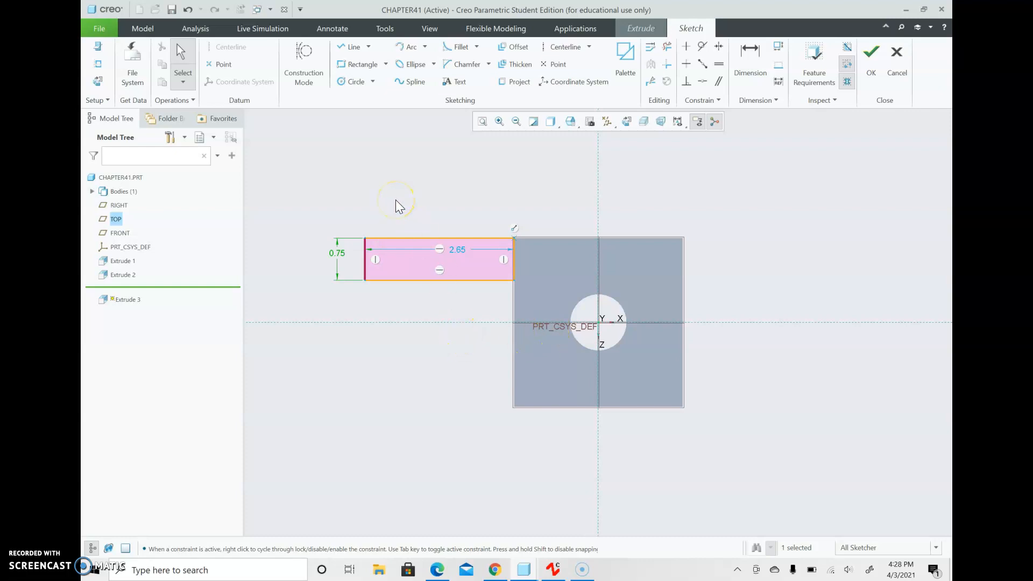
- Set the rectangle's length to 4.50
double_click(458, 249)
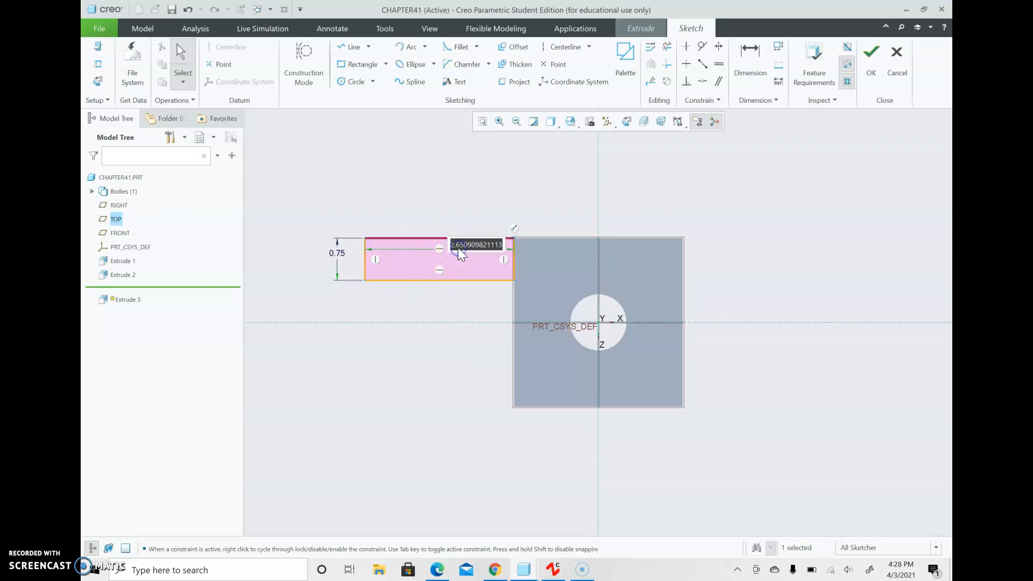
type("4.")
left_click(531, 235)
key("Return")
scroll(454, 325, "down", 2)
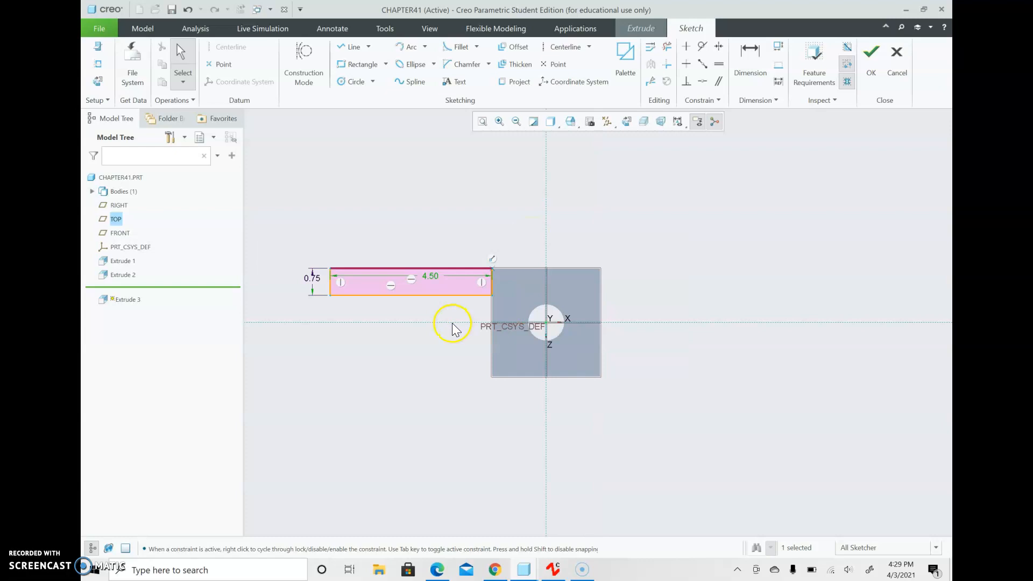
- Draw a vertical rectangle about 0.75 by 3.01 along the block's left edge, starting at its upper-left corner
left_click(354, 65)
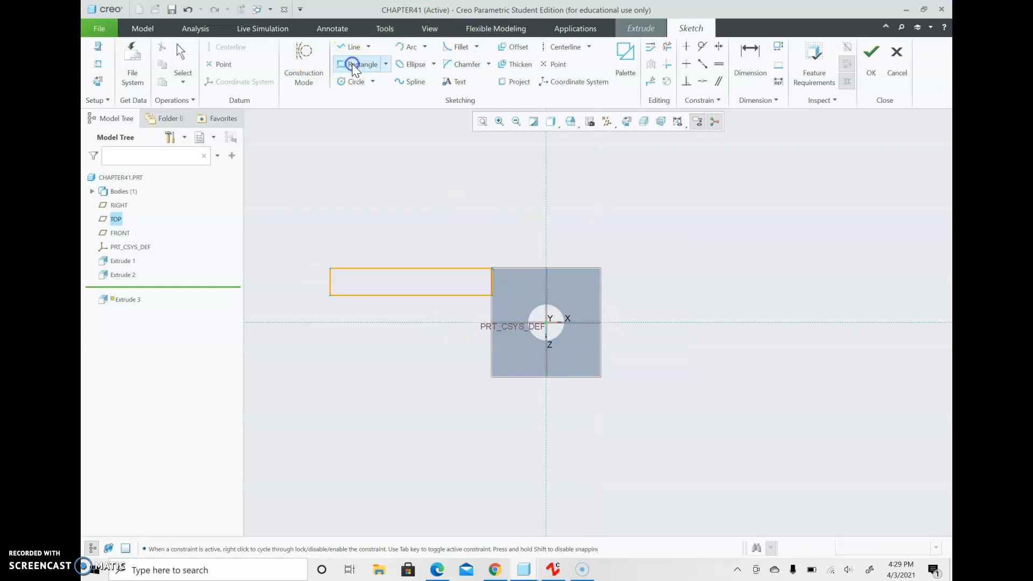
left_click(491, 268)
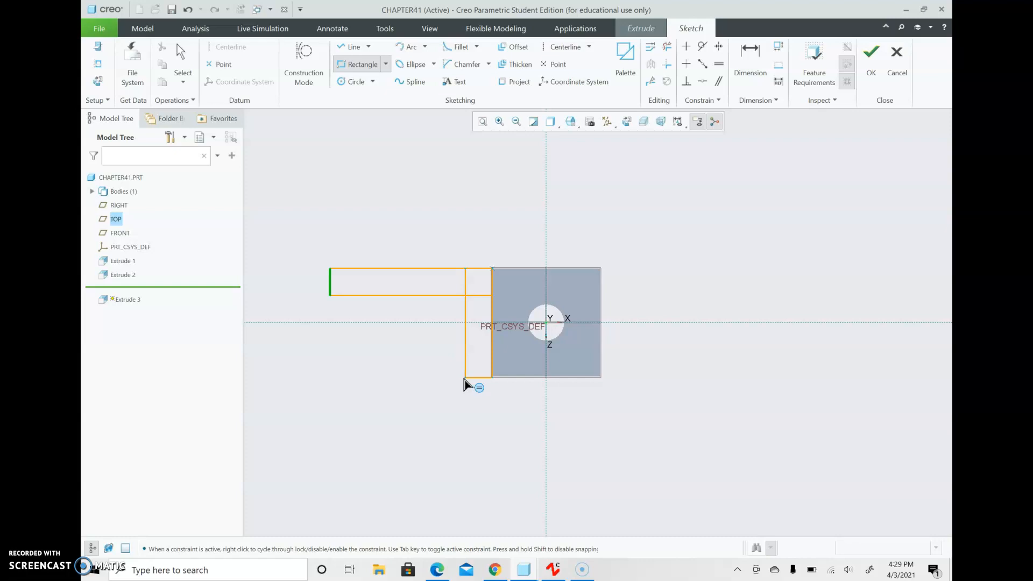
left_click(419, 376)
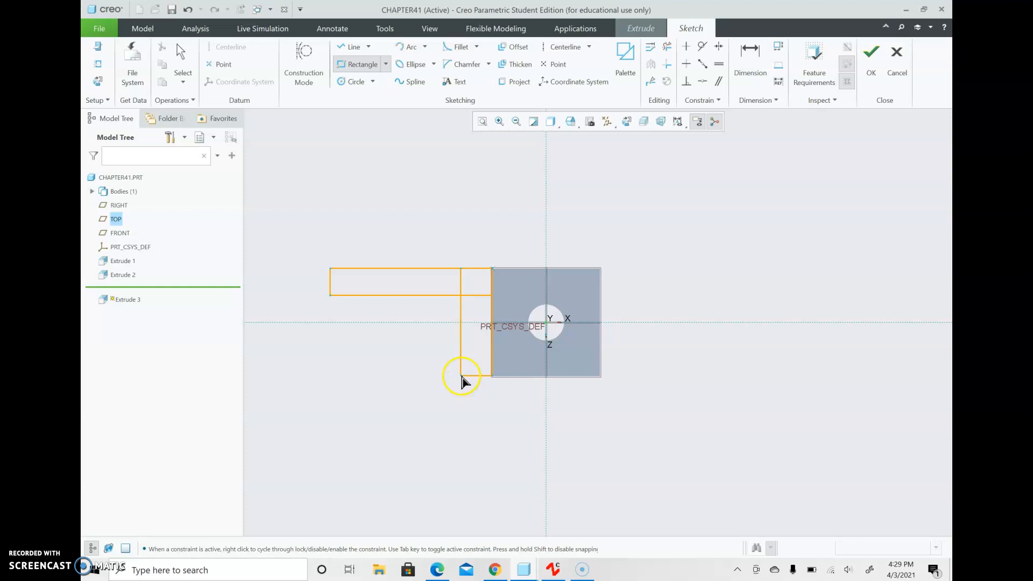
left_click(466, 377)
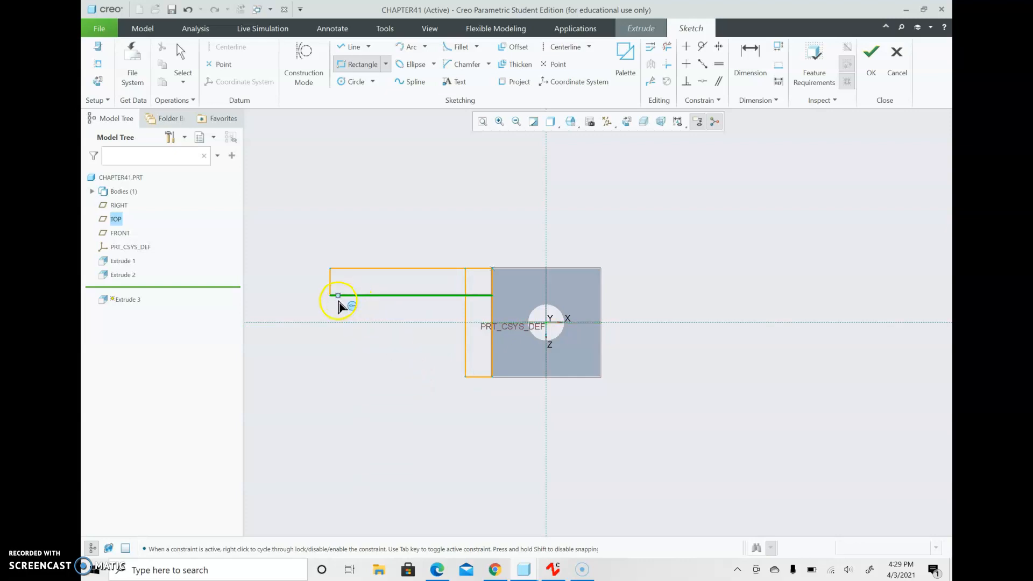
- Draw a matching vertical rectangle down from the far left corner of the long rectangle, equal in width and height to the other leg
left_click(330, 269)
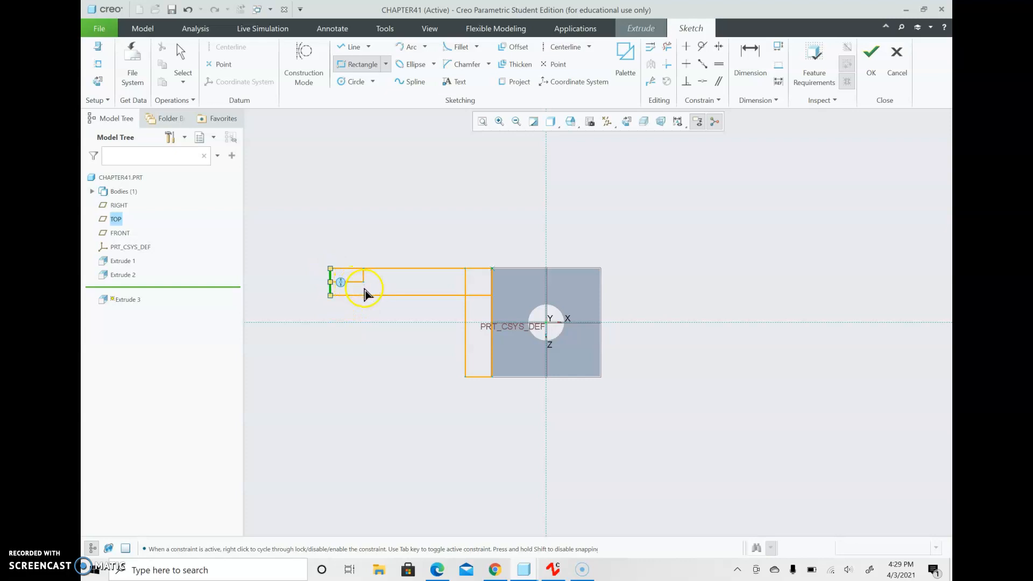
left_click(357, 331)
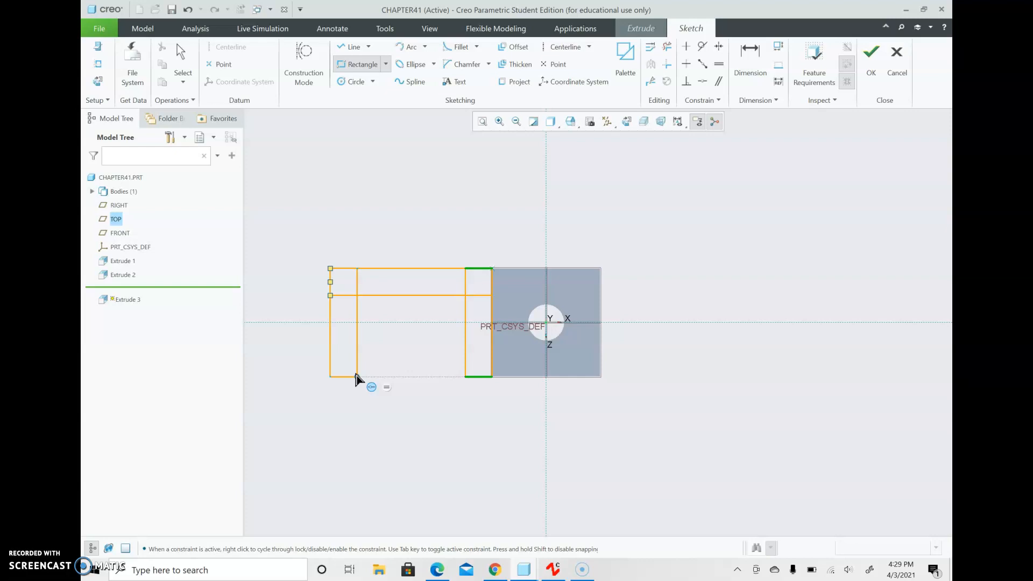
left_click(356, 376)
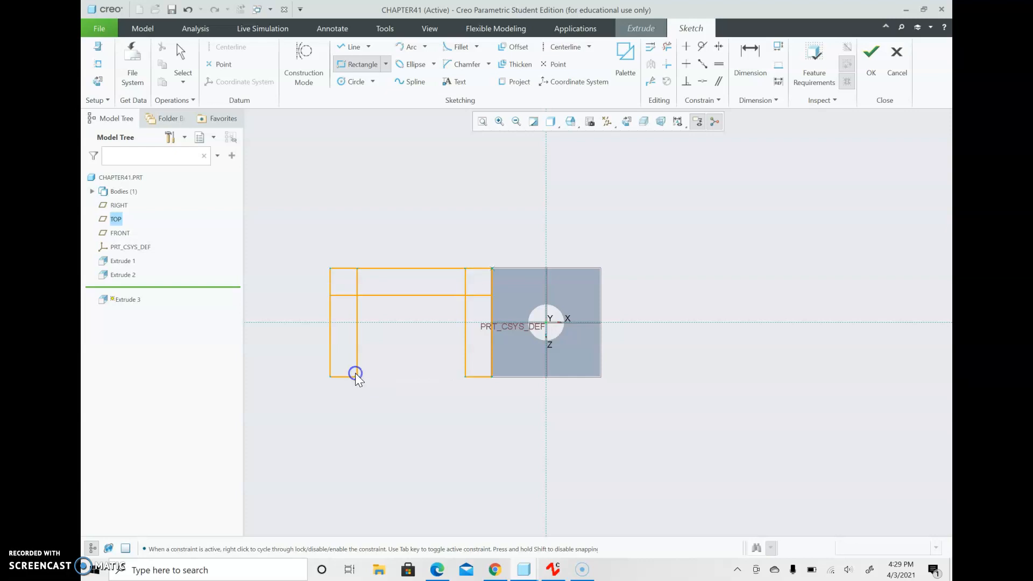
left_click(495, 427)
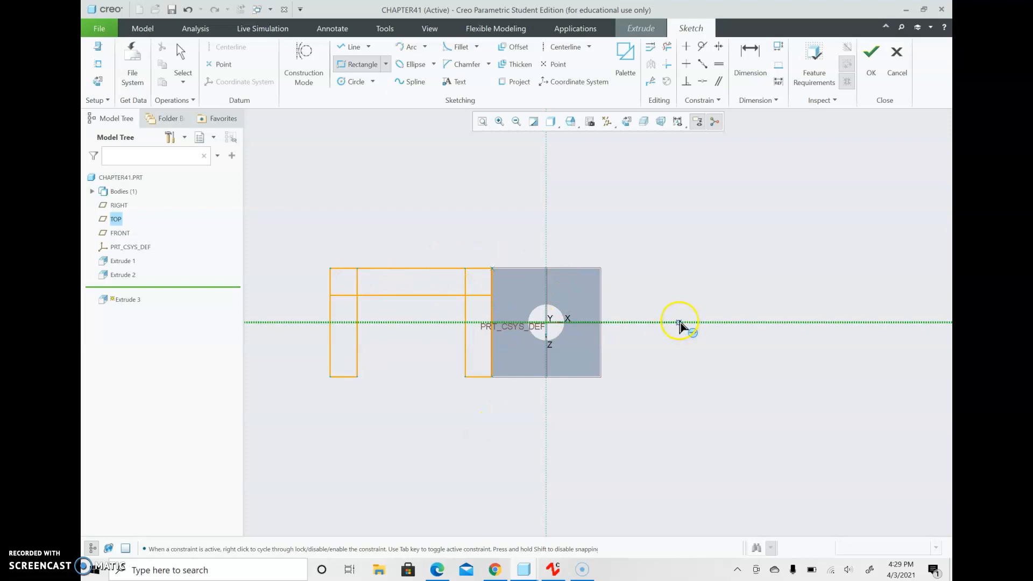
- Try to finish the sketch of the three overlapping rectangles, and return to editing it
left_click(872, 59)
left_click(521, 314)
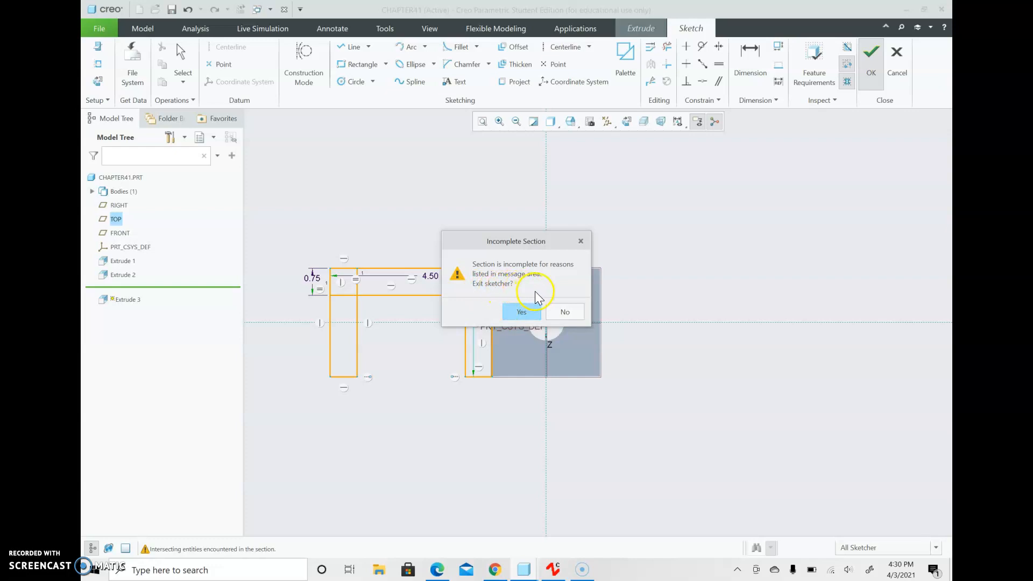
left_click(561, 312)
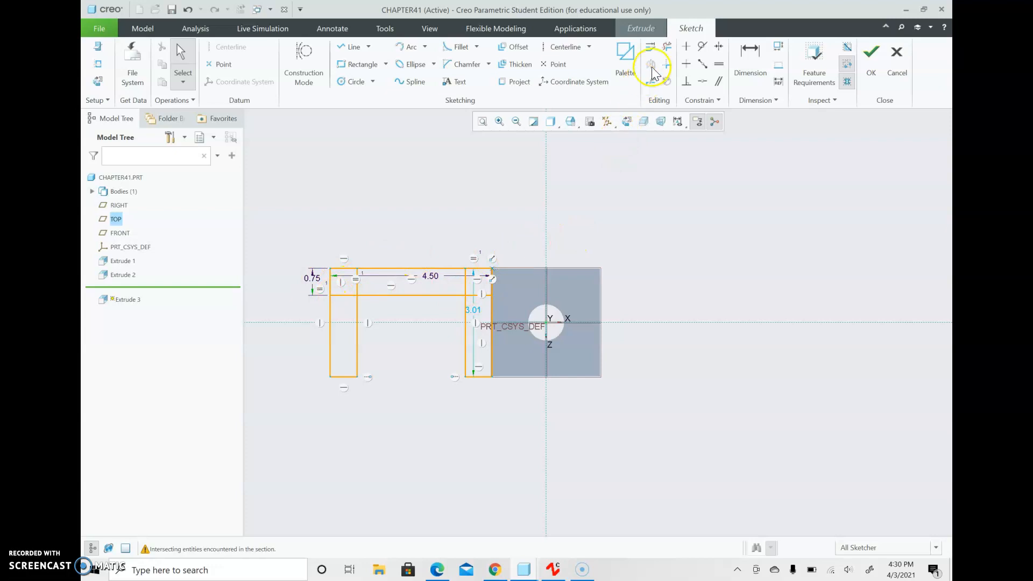
- Trim the interior segments where the legs overlap the long rectangle, and try to finish the sketch again
left_click(667, 48)
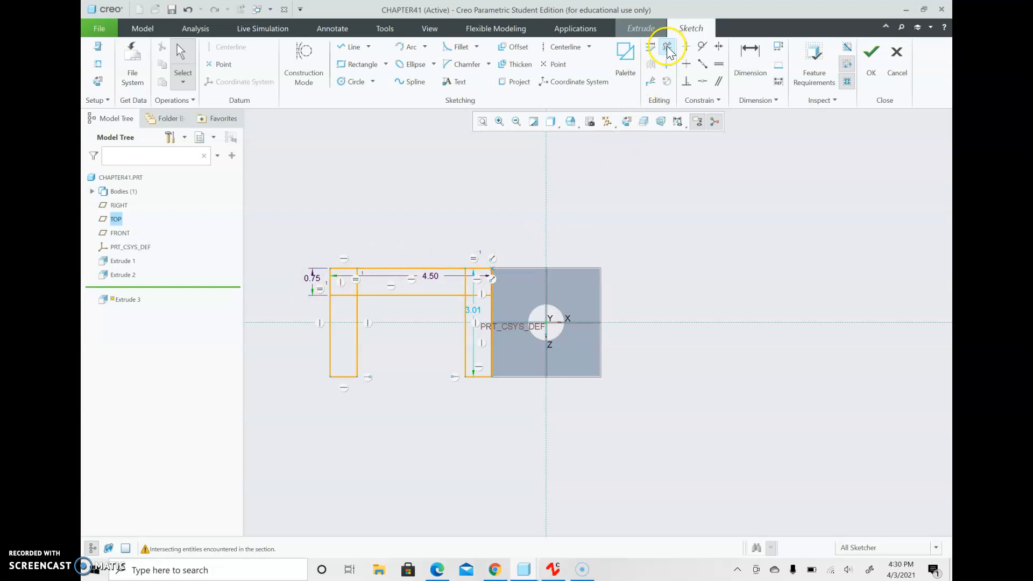
left_click(466, 290)
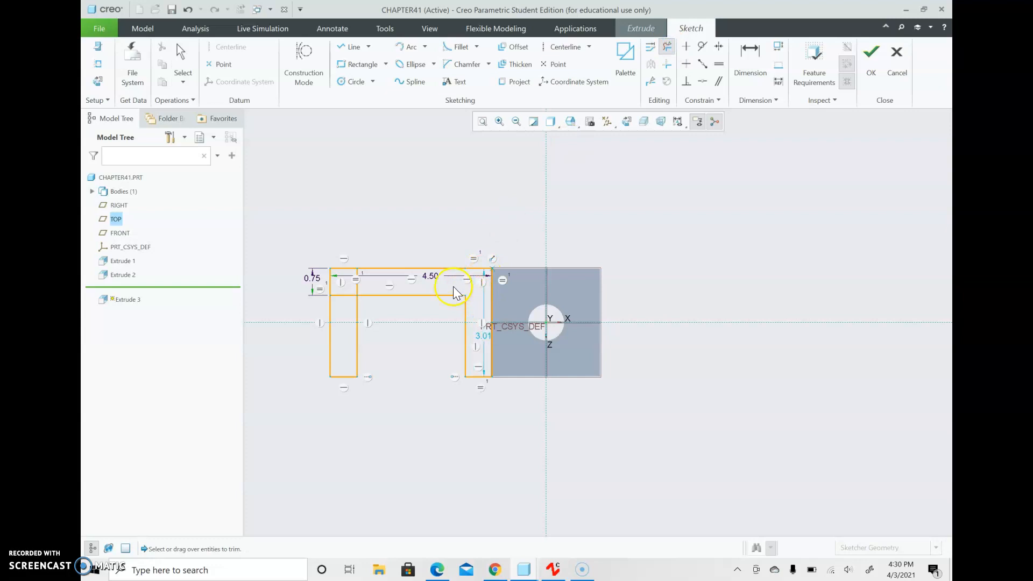
left_click(356, 285)
left_click(871, 52)
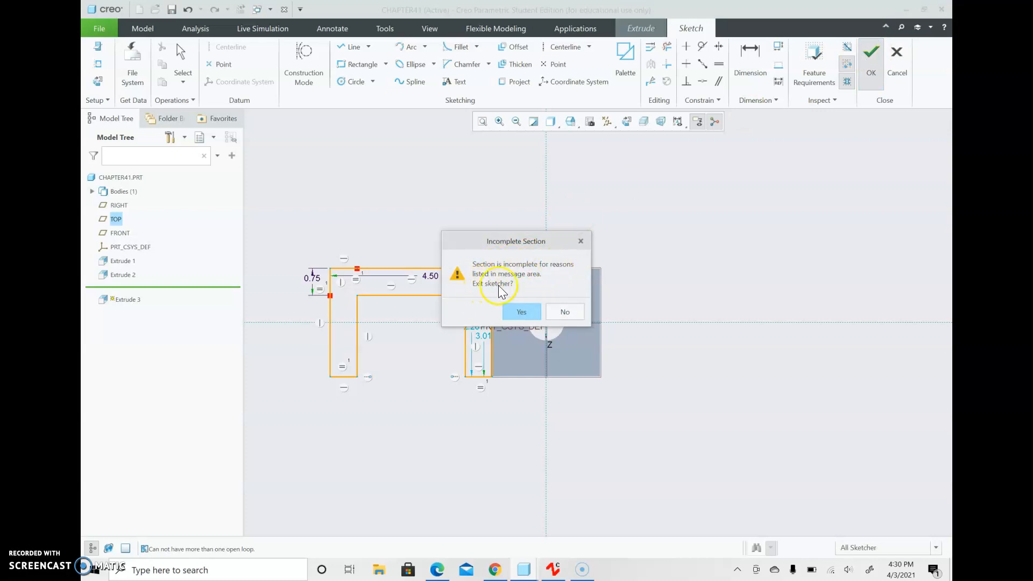
left_click(561, 312)
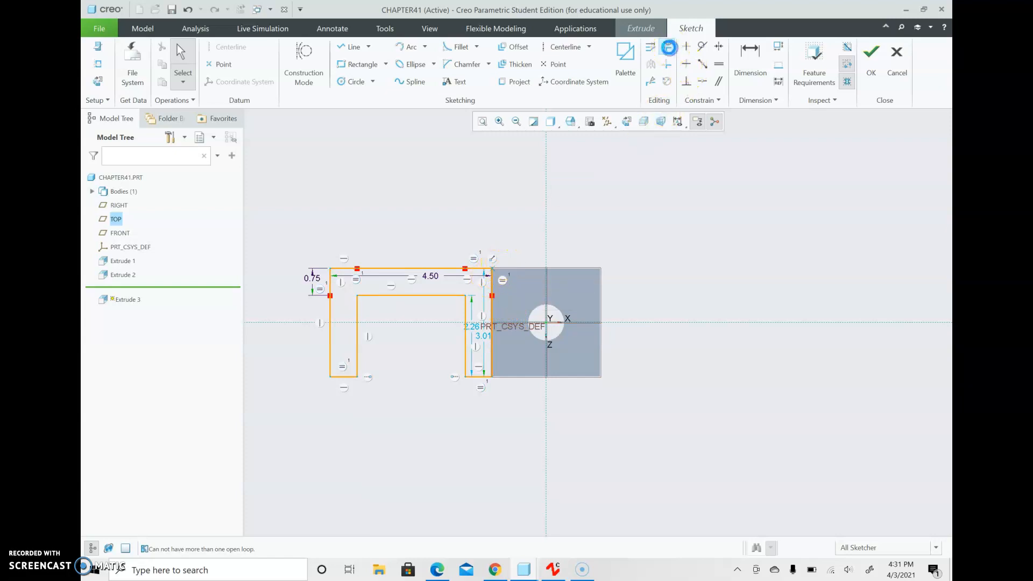
- Trim the outer segments of the U-shaped outline along its upper edge and the upper portions of both outer sides
left_click(668, 48)
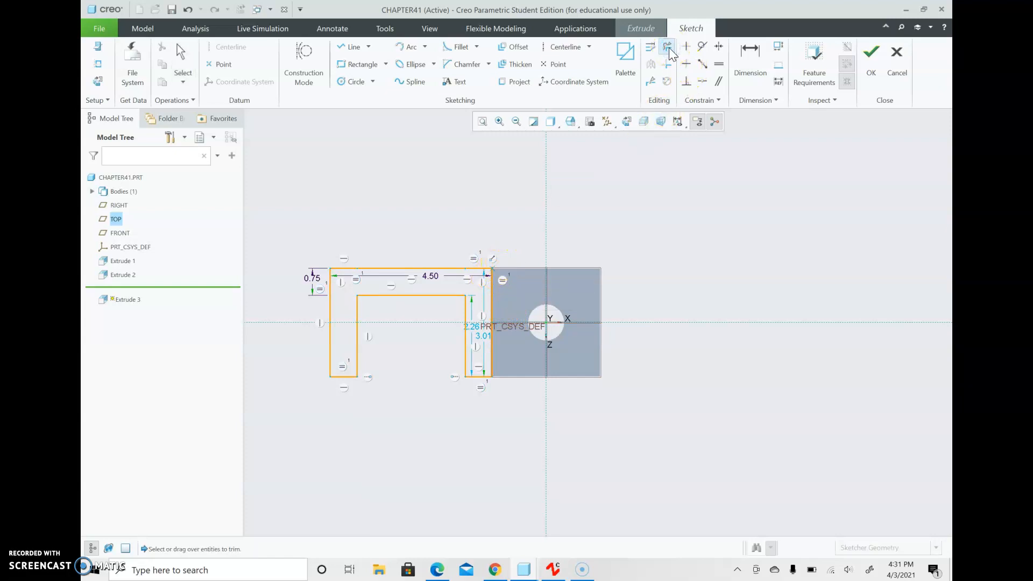
left_click(492, 277)
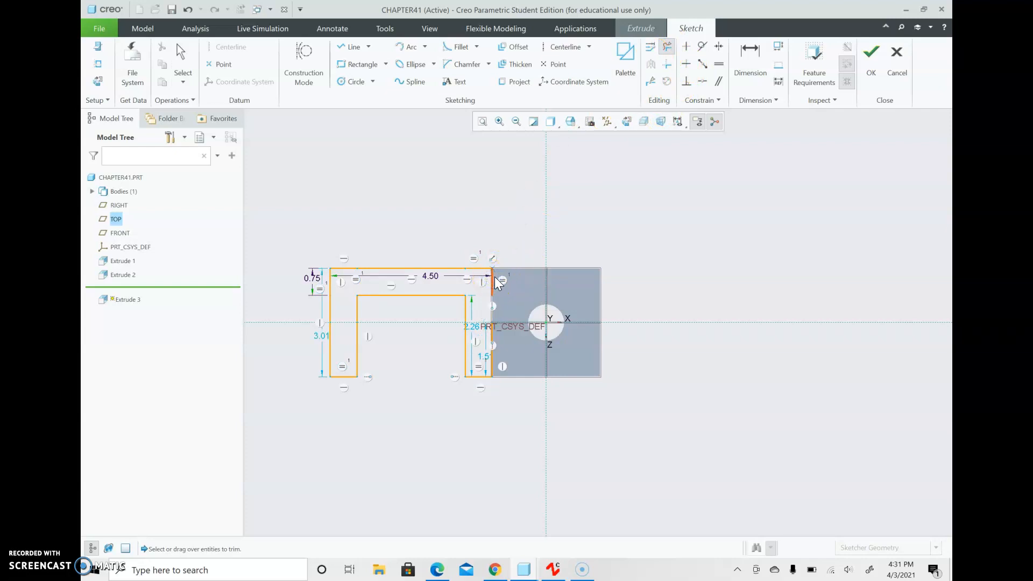
left_click(436, 278)
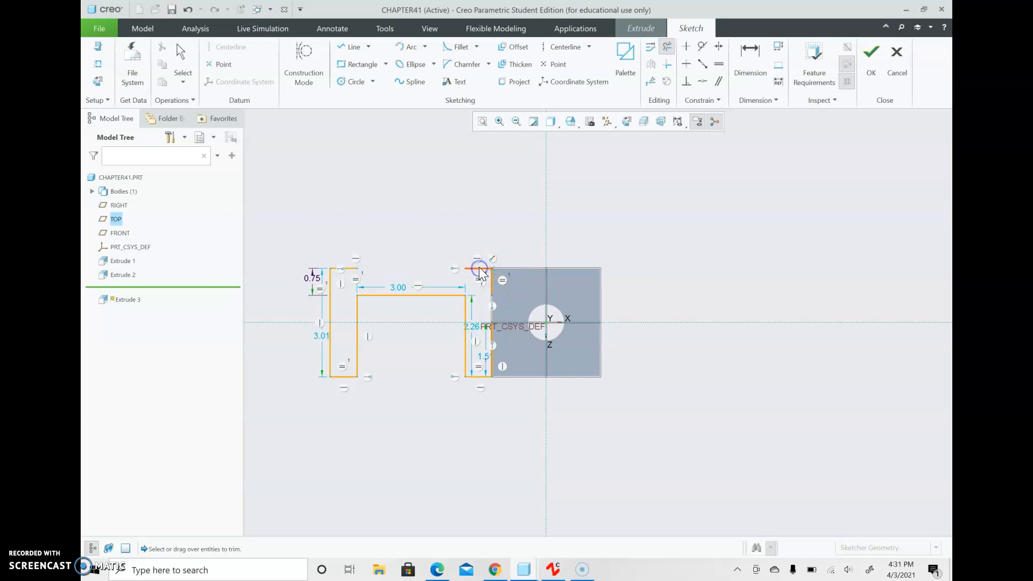
left_click(348, 269)
left_click(330, 284)
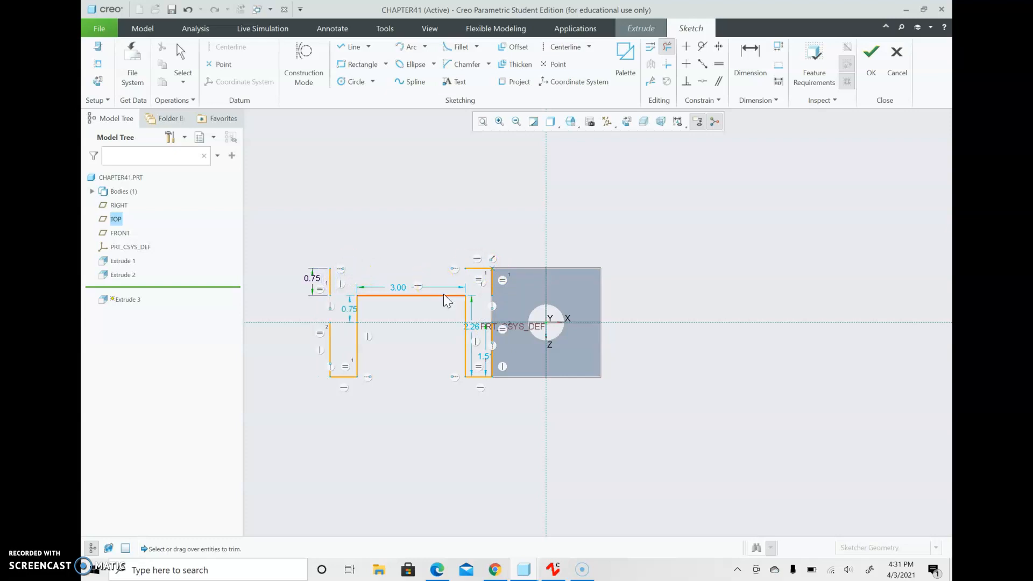
- Draw lines closing the gaps in the U outline's upper edge and both outer sides, and finish the sketch
left_click(373, 85)
left_click(340, 53)
left_click(331, 269)
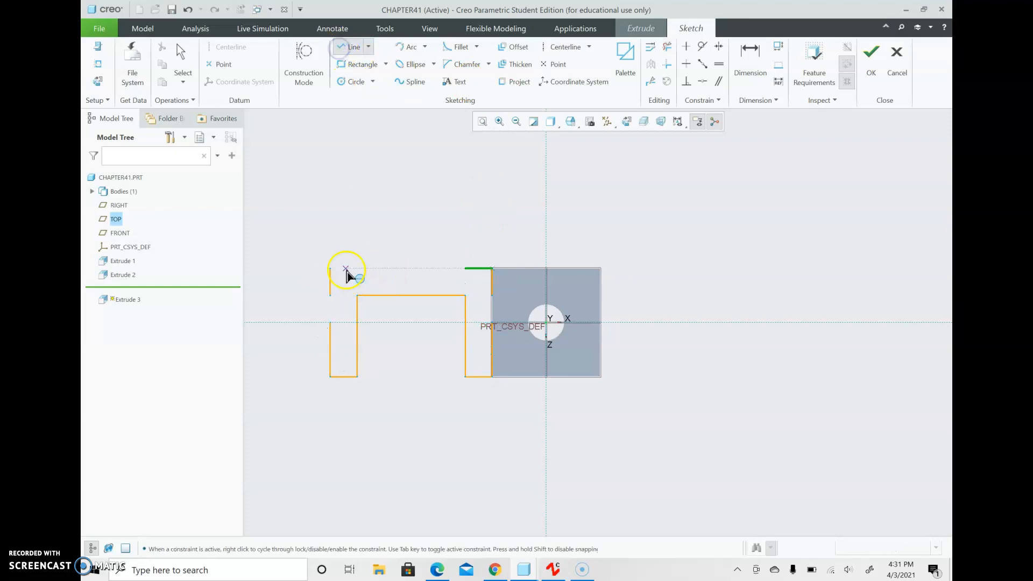
left_click(464, 270)
middle_click(477, 285)
left_click(492, 294)
left_click(493, 322)
middle_click(457, 286)
left_click(333, 296)
left_click(331, 323)
middle_click(341, 249)
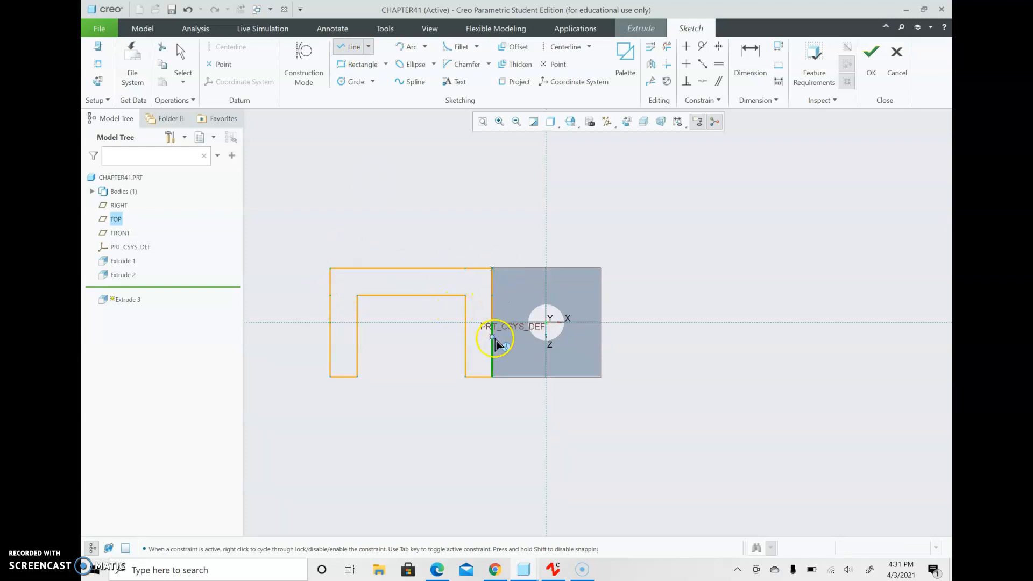
left_click(870, 60)
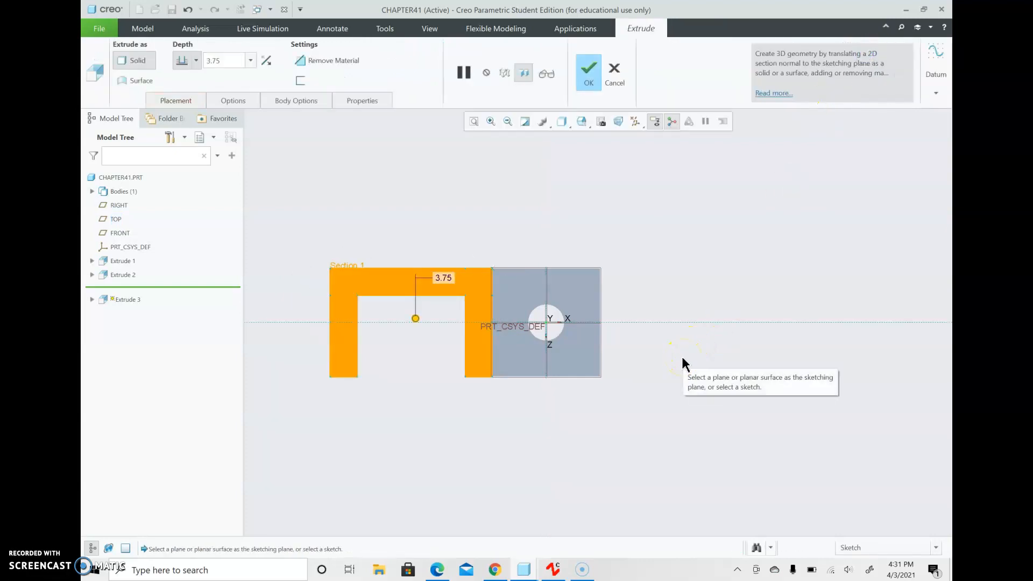
- Extrude the U-shaped profile to a depth of 2.5 and complete the feature
double_click(224, 60)
type("2.5")
key("Return")
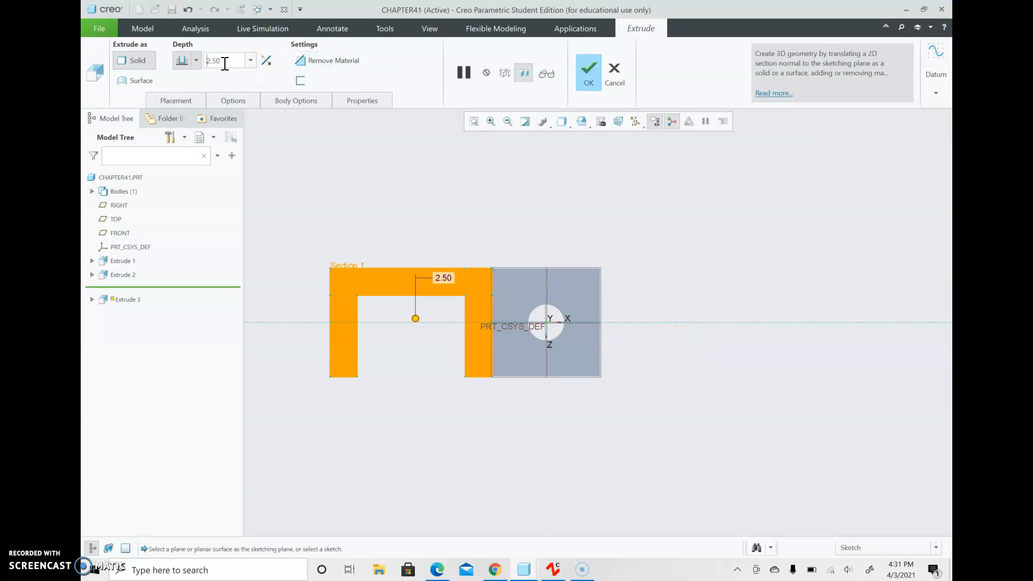
left_click(584, 63)
middle_click_drag(480, 422, 473, 351)
scroll(544, 305, "down", 2)
scroll(514, 352, "down", 3)
scroll(457, 385, "up", 2)
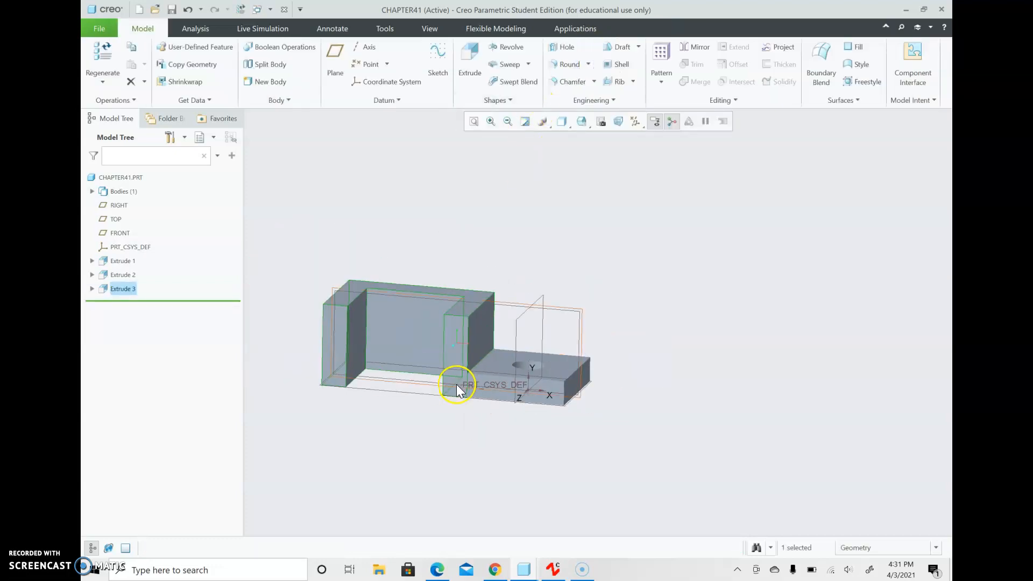
middle_click_drag(341, 405, 351, 424)
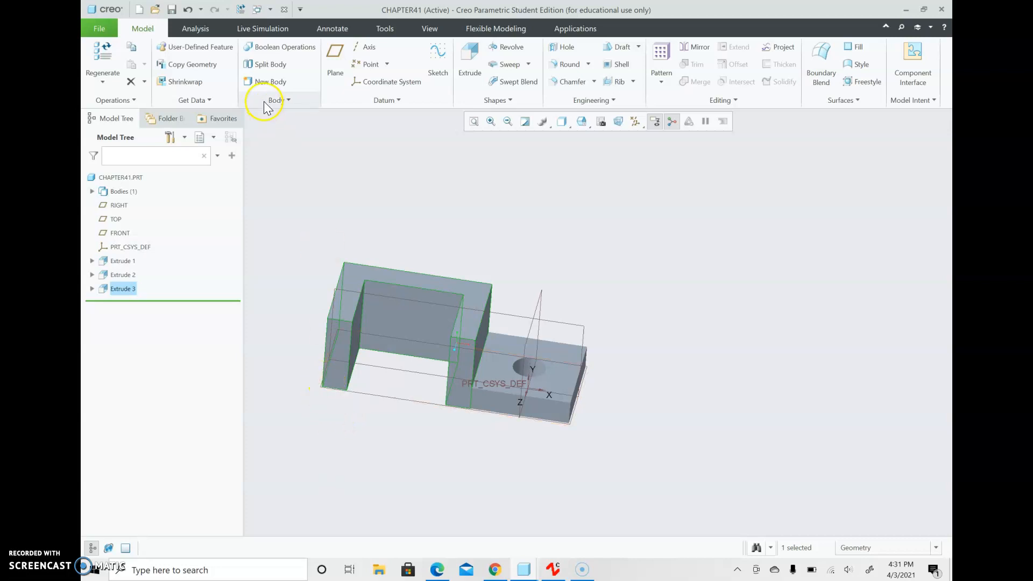
- Create a drawing named CHAPTER41 of chapter41.prt using the c_drawing template, and maximize its window
left_click(102, 29)
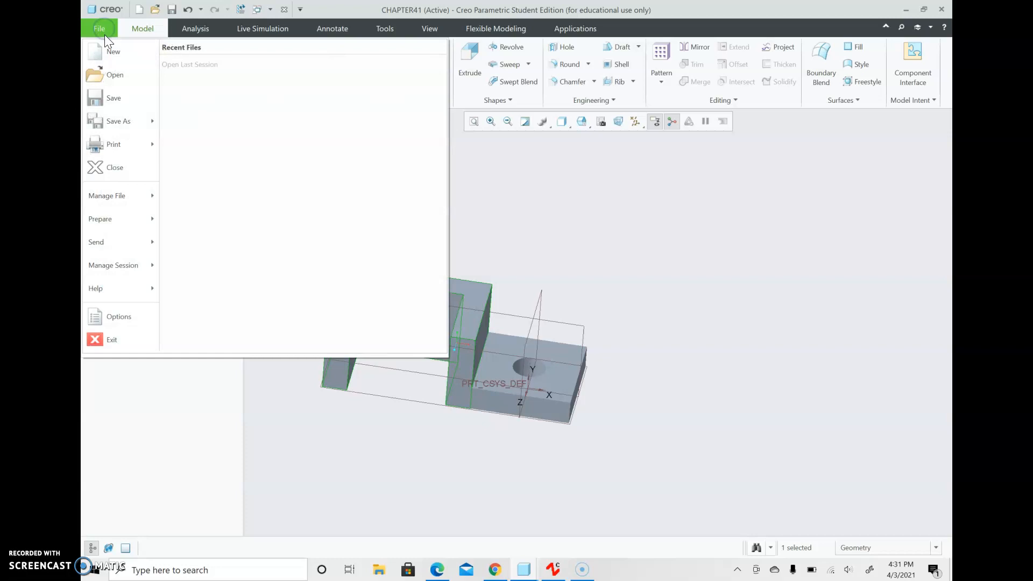
left_click(110, 51)
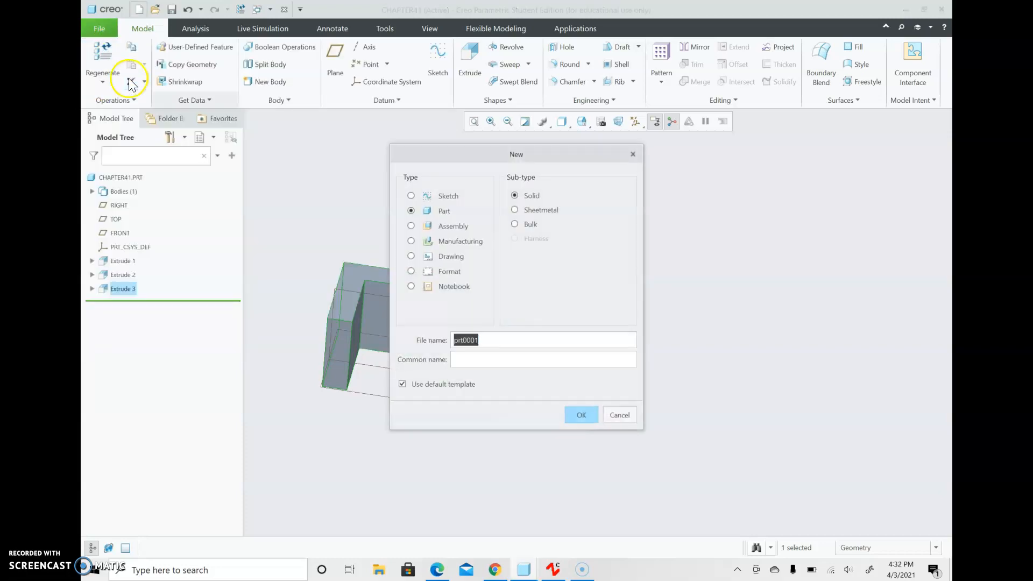
left_click(411, 256)
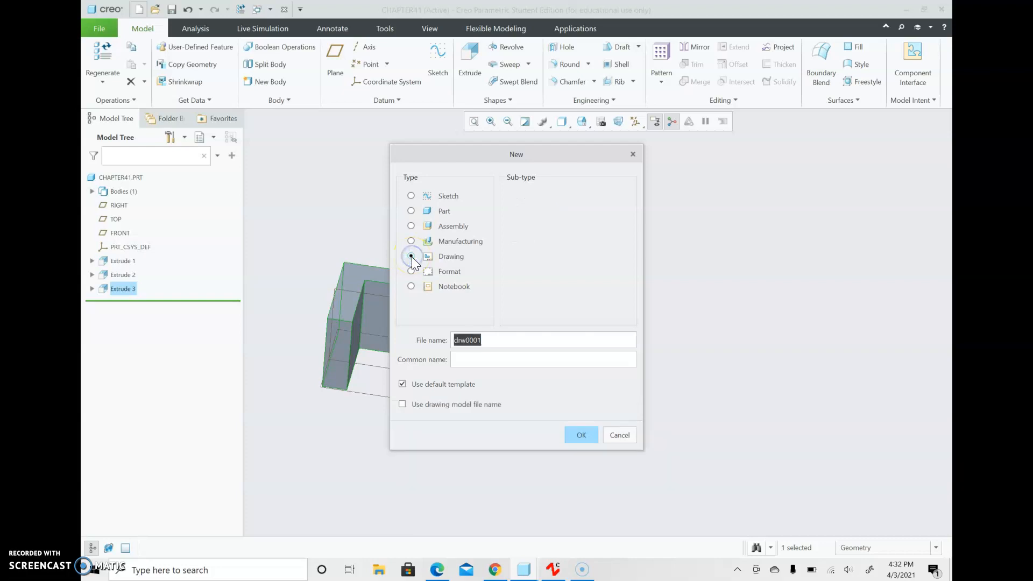
type("CHA")
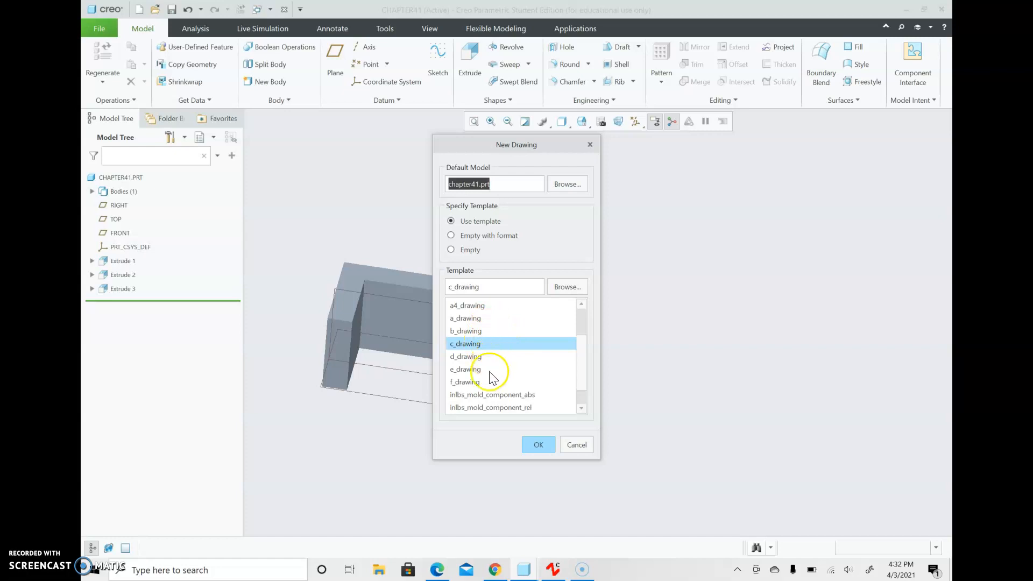
left_click(532, 442)
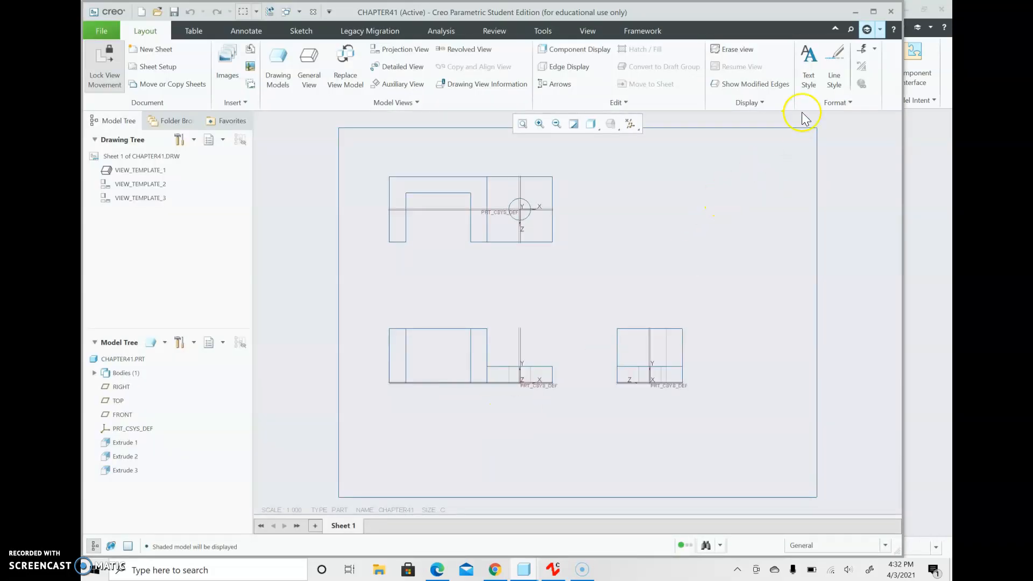
left_click(873, 11)
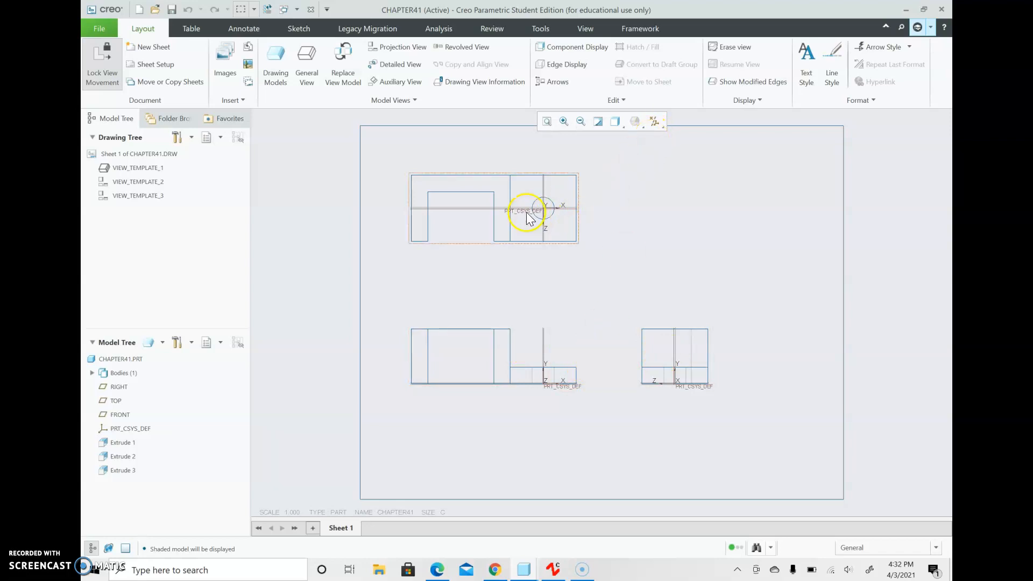
- Hide all datum axes, points, coordinate systems and planes in the drawing views
left_click(655, 121)
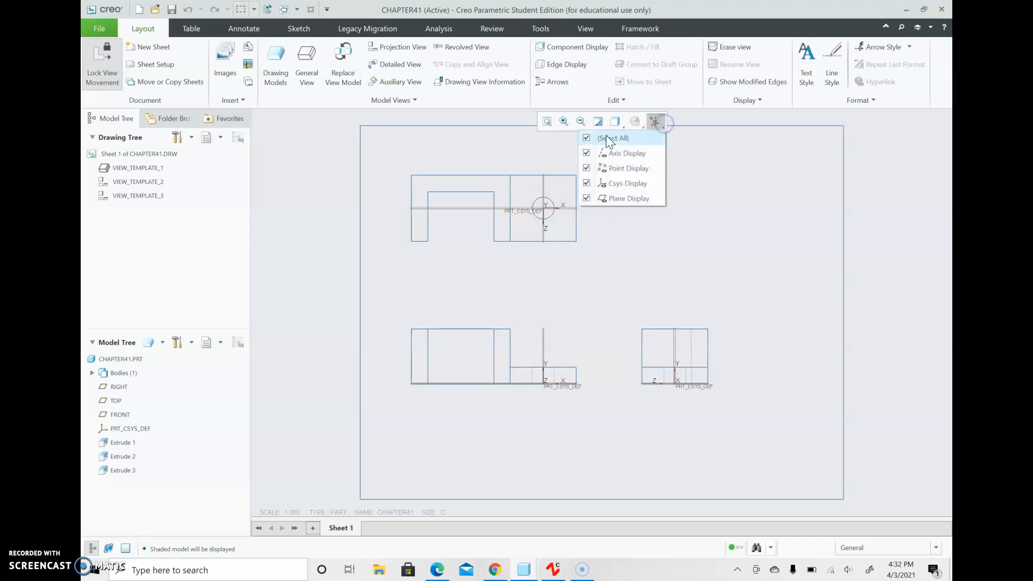
left_click(587, 137)
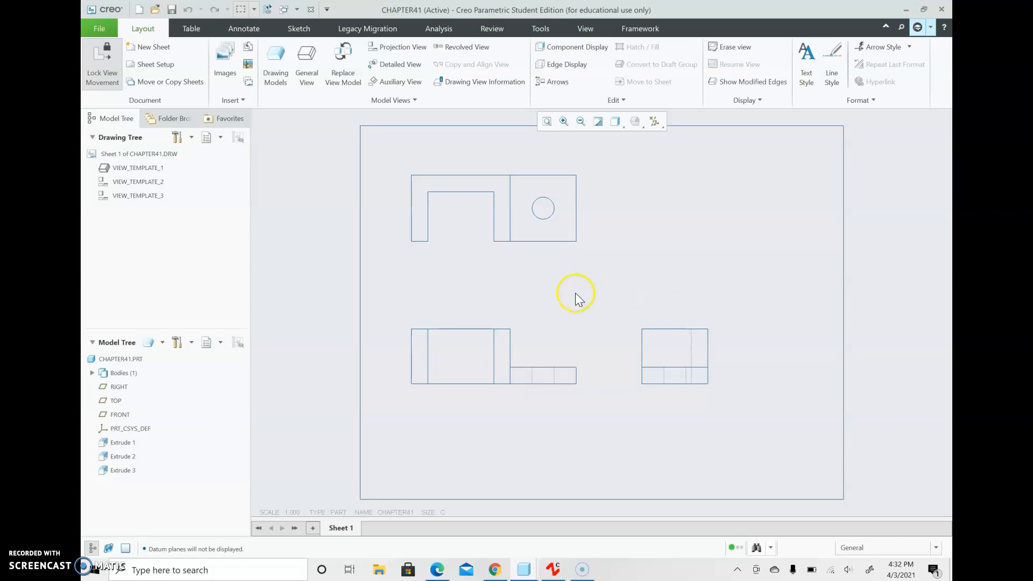
scroll(553, 377, "down", 5)
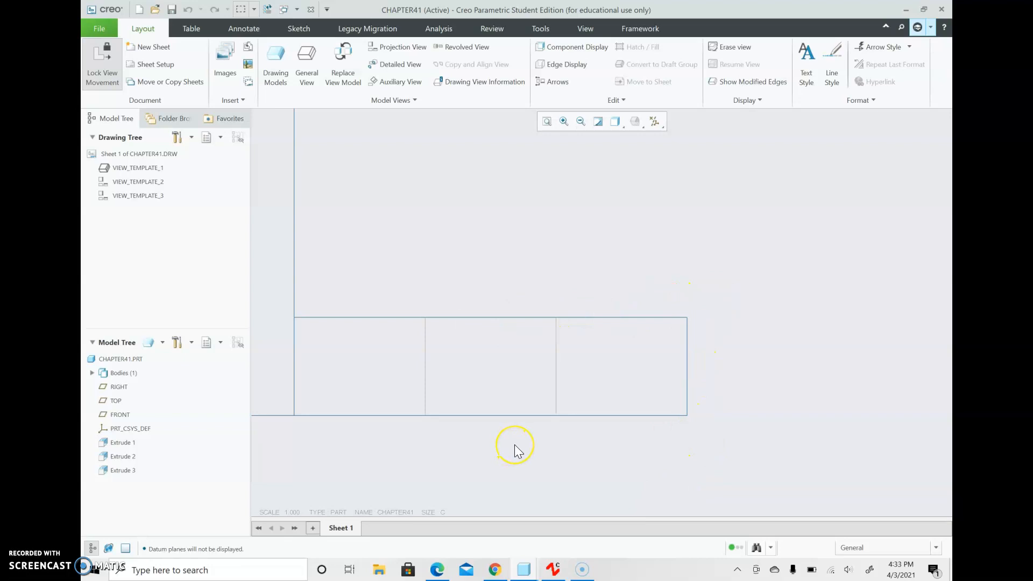
left_click(483, 451)
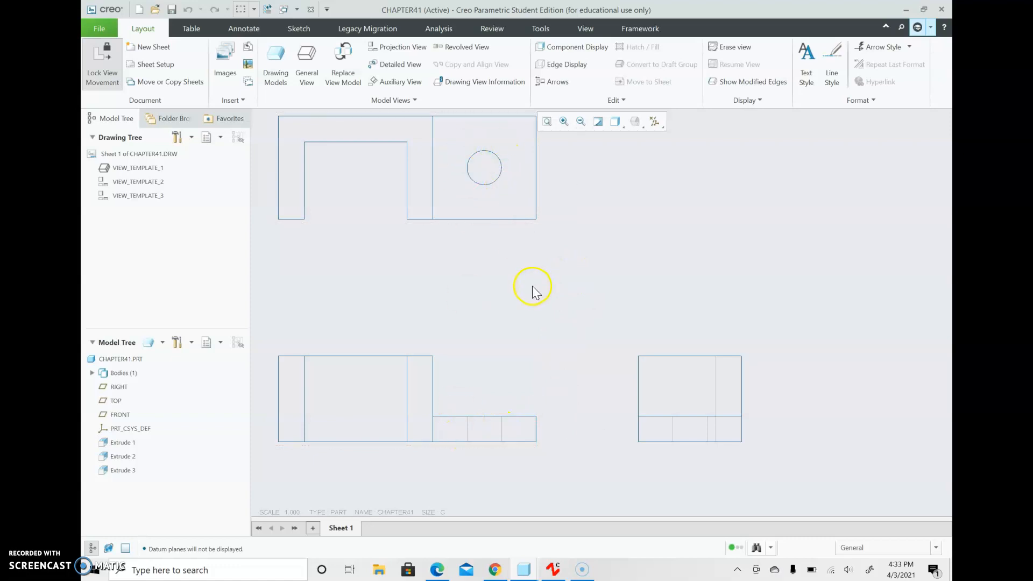
scroll(463, 453, "up", 2)
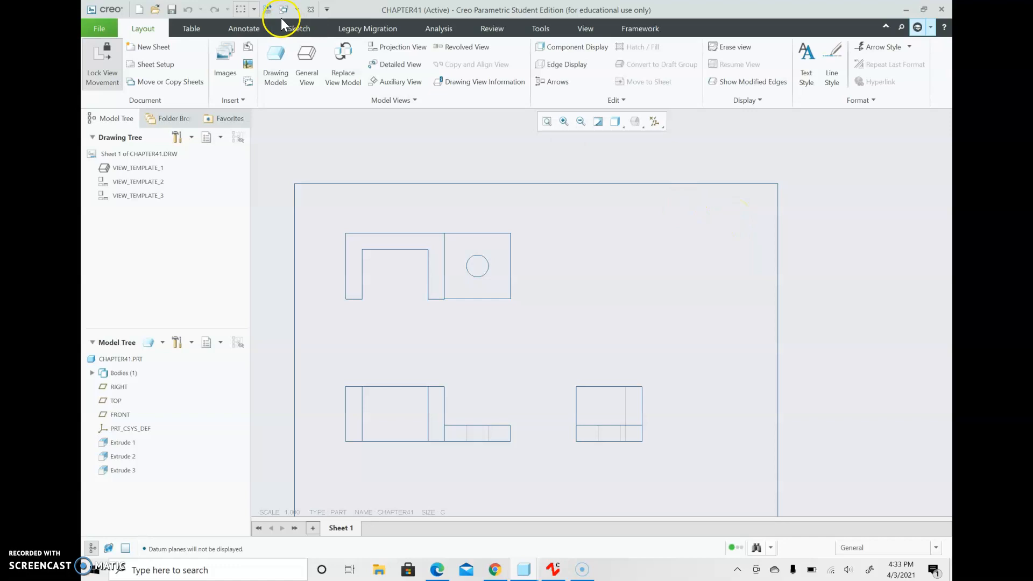
- Start showing model annotations and select the whole top view as the source of its dimensions
left_click(248, 30)
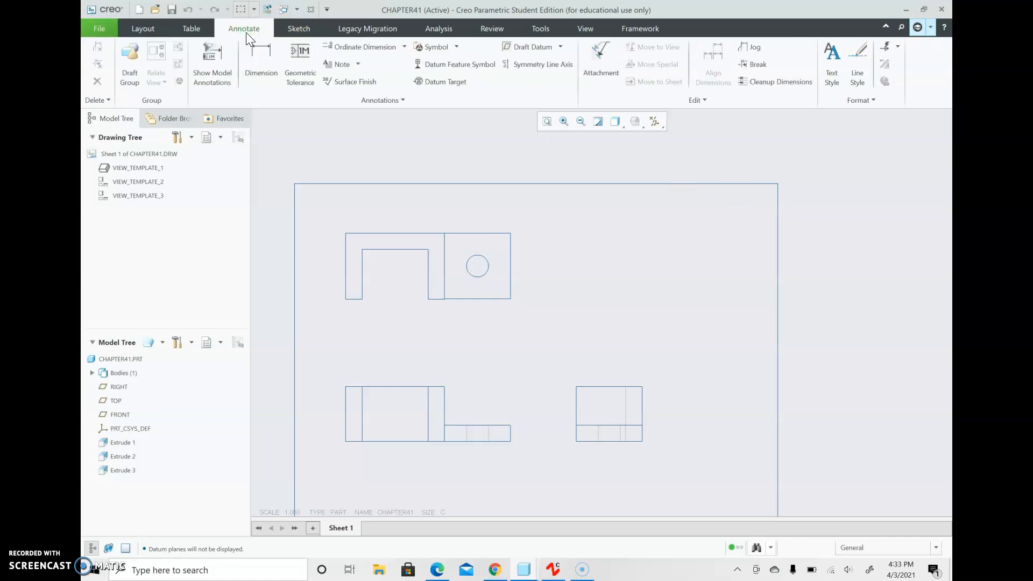
left_click(208, 73)
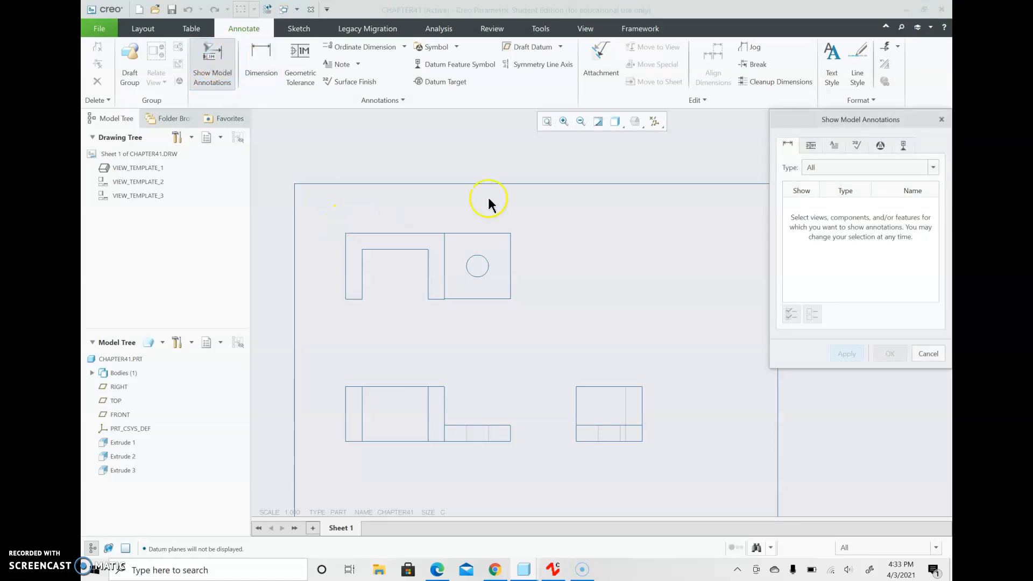
left_click(440, 272)
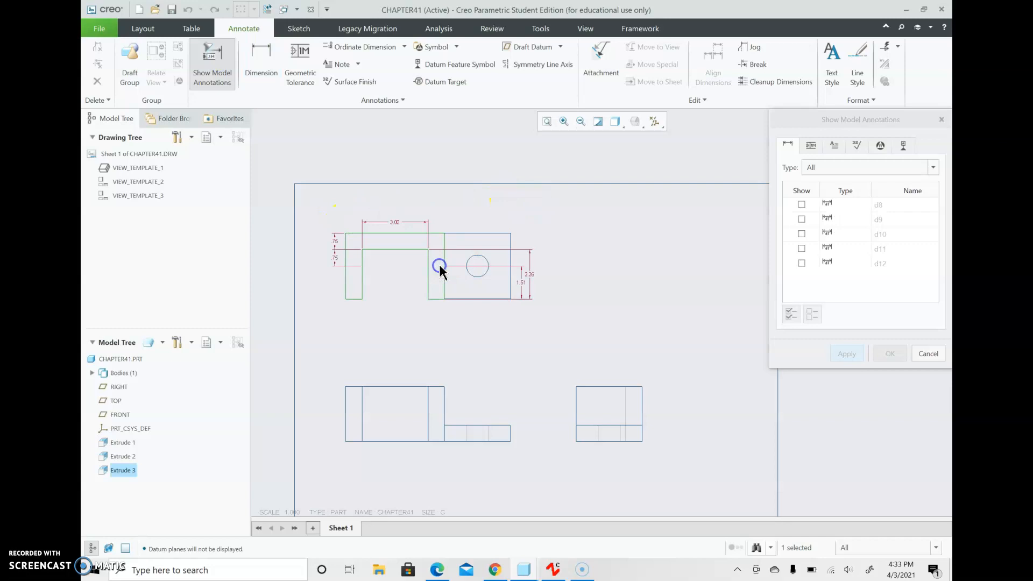
left_click(475, 235)
left_click(369, 281)
left_click(397, 262)
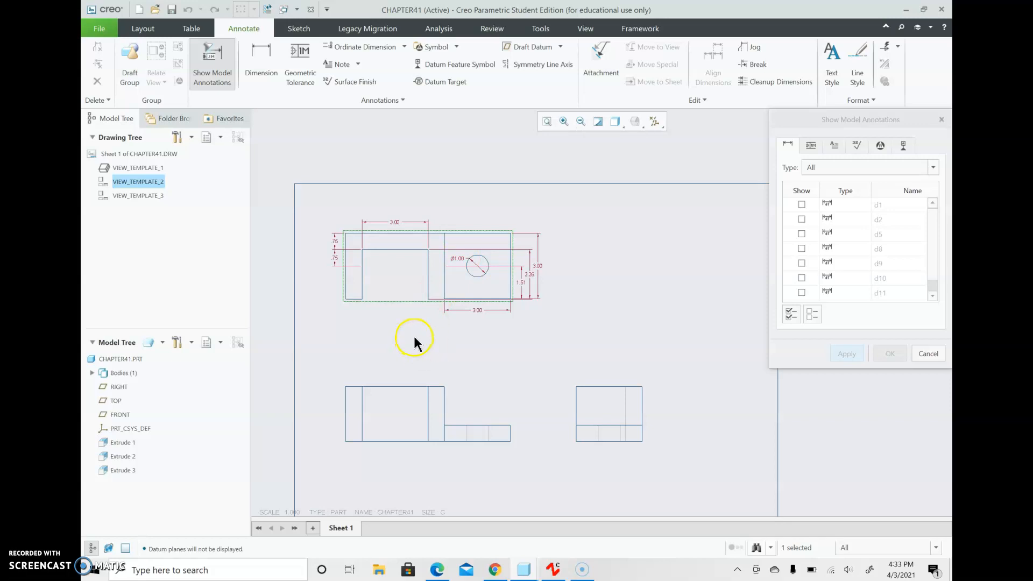
- Show the top view's 3.00 block width, the 1.51, 2.26 and 3.00 vertical dimensions, the Ø1.00 hole diameter and the upper .75 dimension
left_click(477, 311)
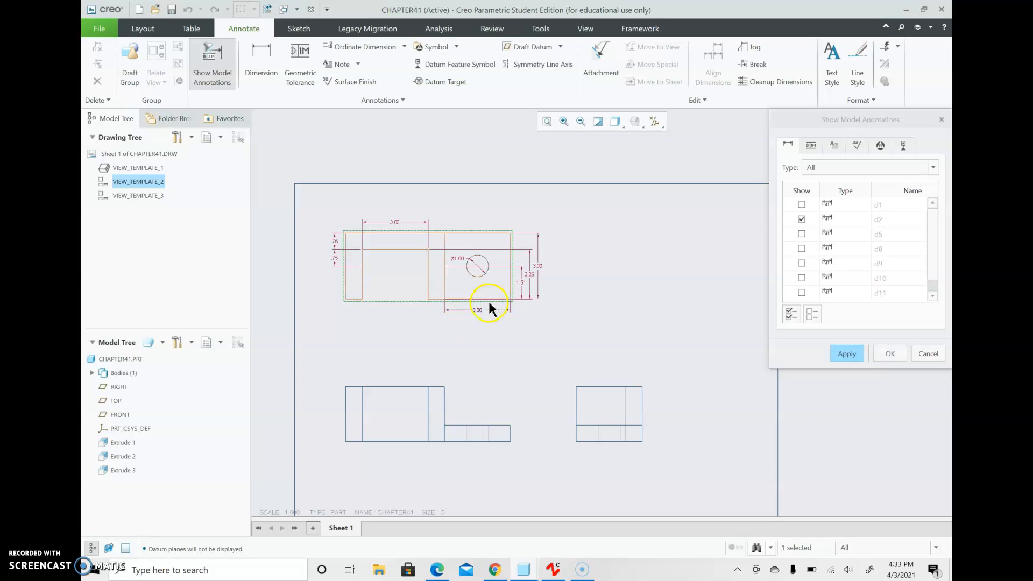
left_click(520, 282)
left_click(530, 274)
left_click(537, 266)
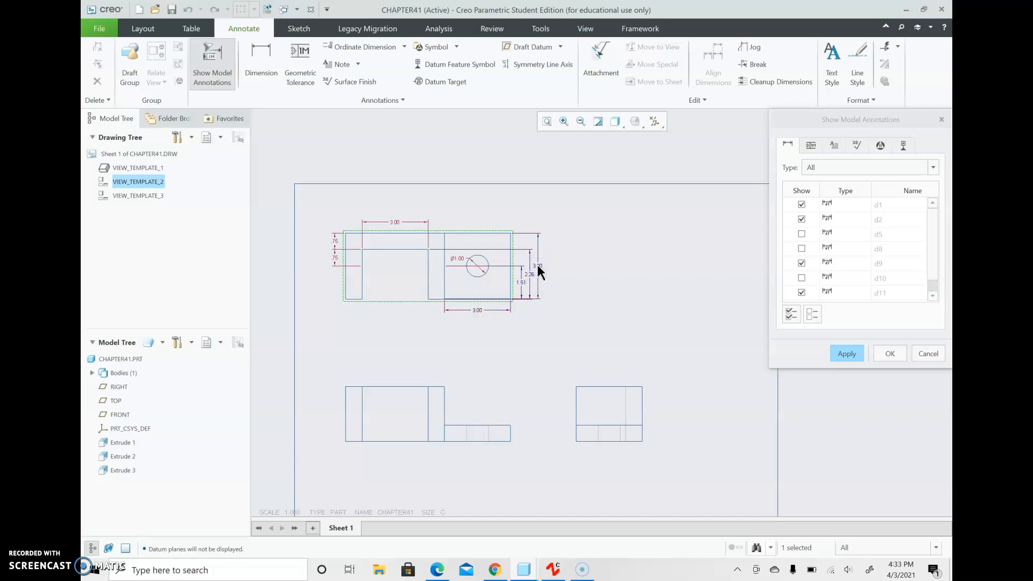
left_click(457, 259)
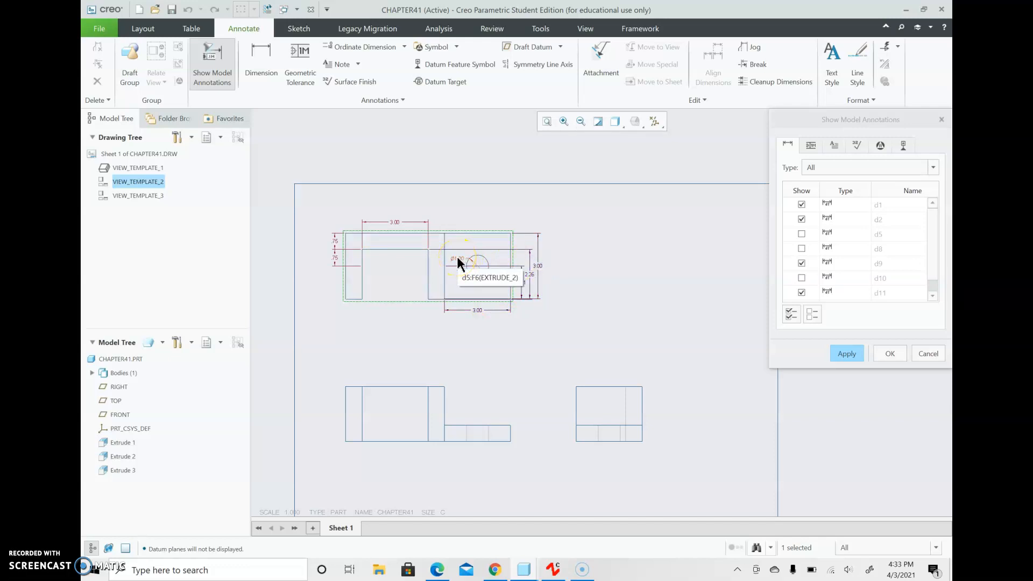
left_click(423, 354)
left_click(391, 309)
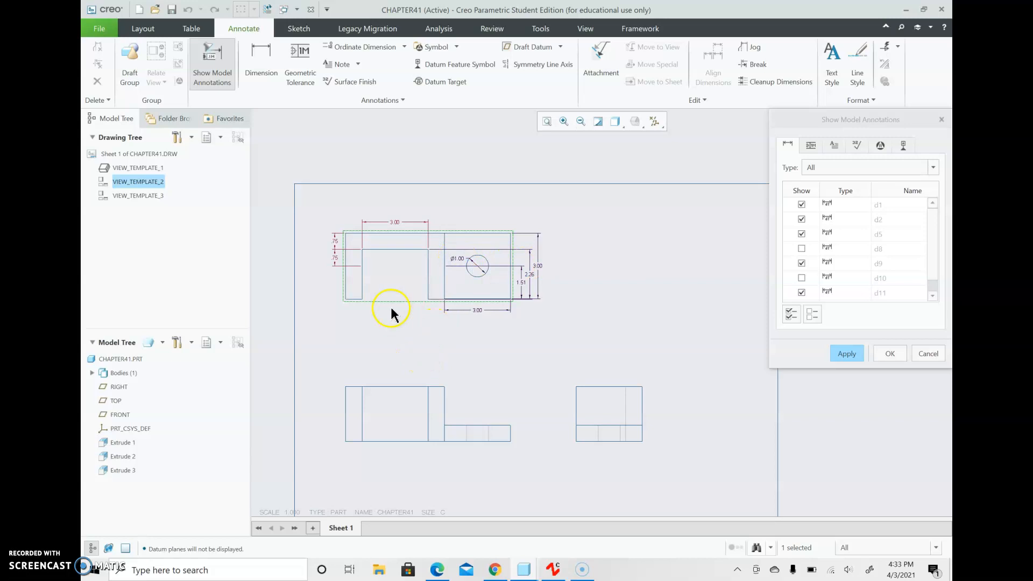
left_click(333, 246)
left_click(837, 347)
left_click(942, 117)
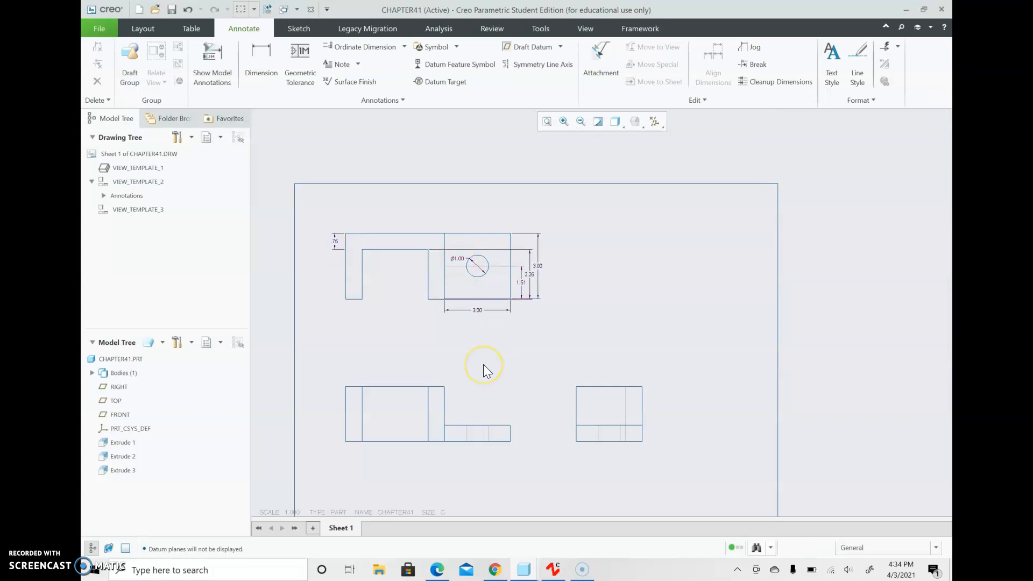
- Move the hole's diameter dimension text outside the outline, above the top view
left_click(478, 267)
left_click(454, 230)
left_click(456, 257)
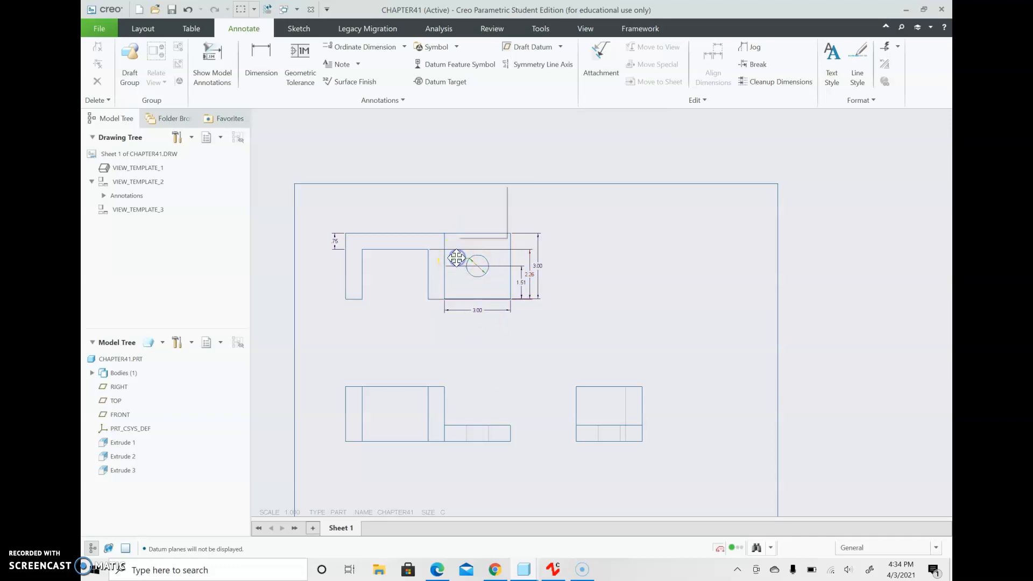
left_click_drag(455, 257, 439, 228)
left_click(535, 339)
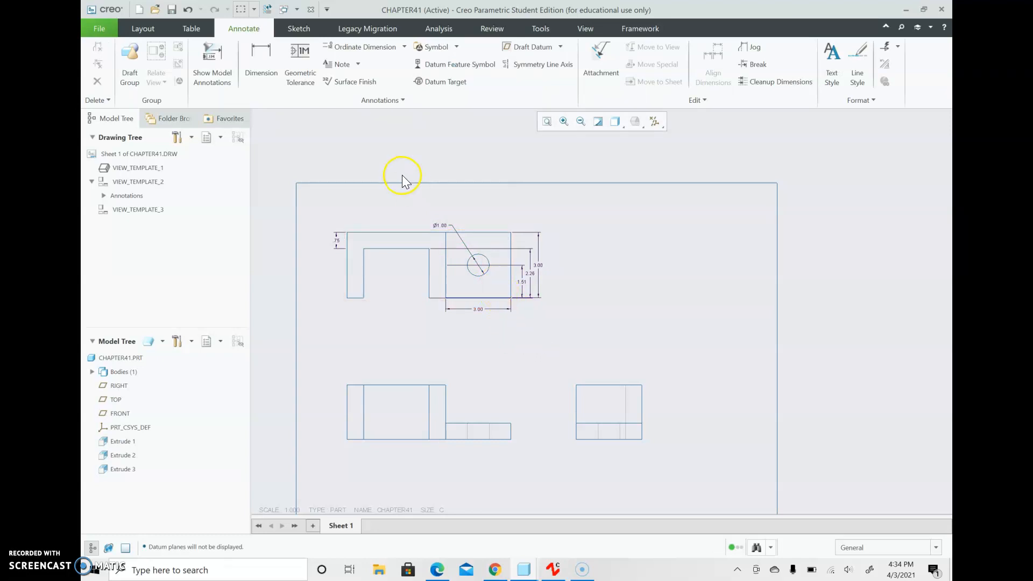
- Set the text height of the top view's hole diameter dimension to 0.256250
left_click(447, 230)
double_click(441, 224)
left_click(450, 227)
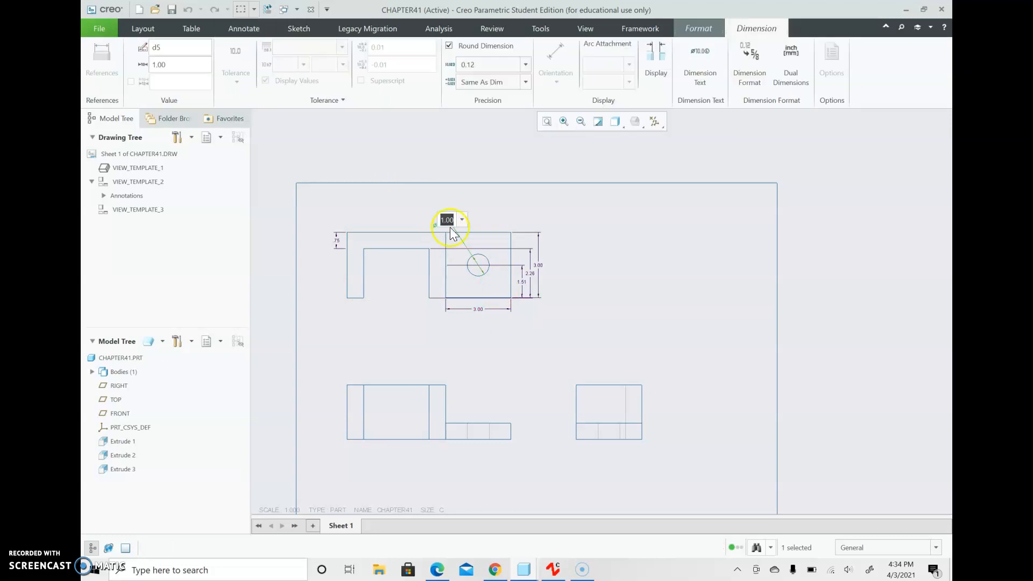
left_click(699, 28)
left_click(123, 89)
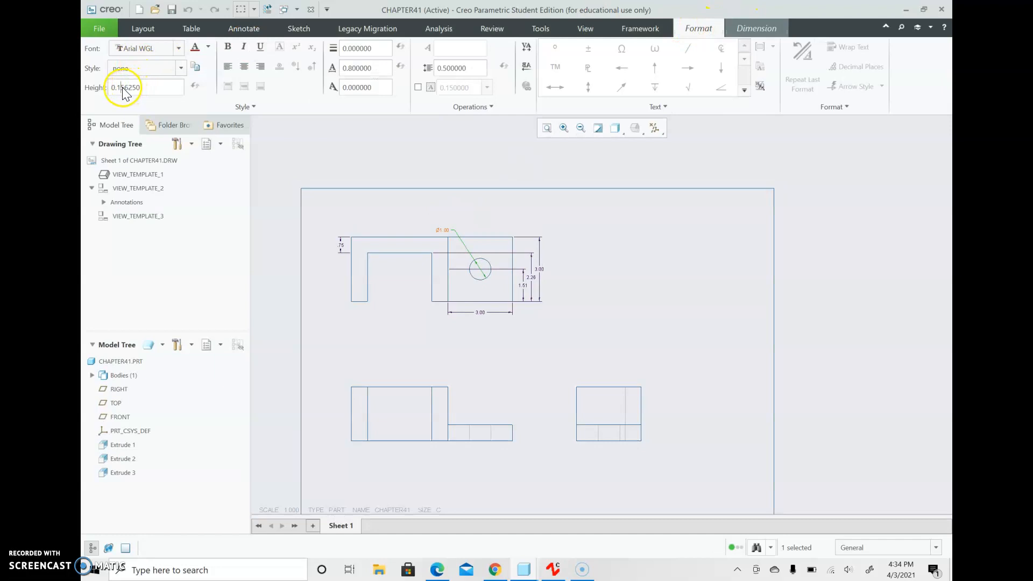
left_click(147, 116)
key("BackSpace")
type("2")
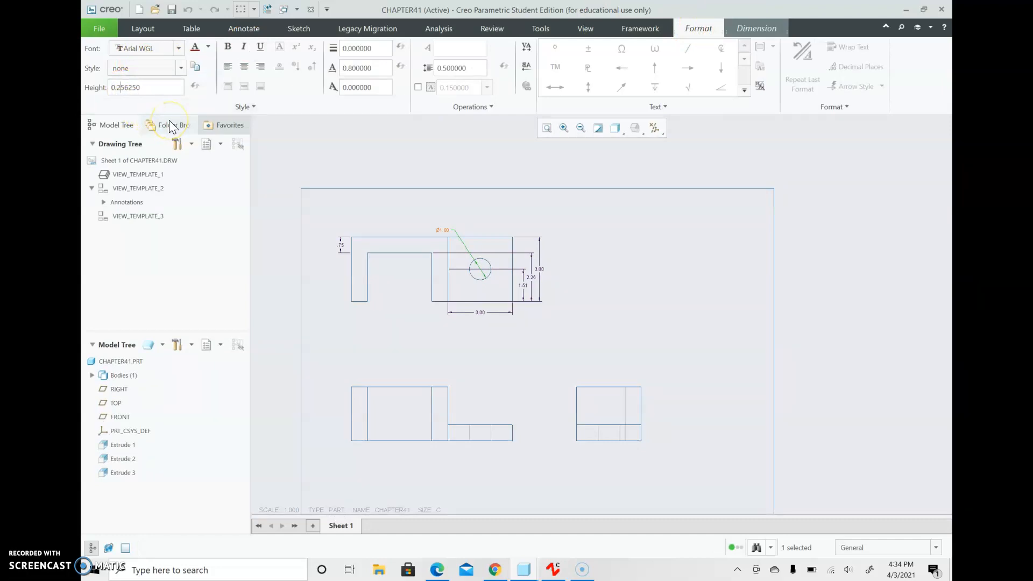
left_click(456, 231)
left_click(462, 267)
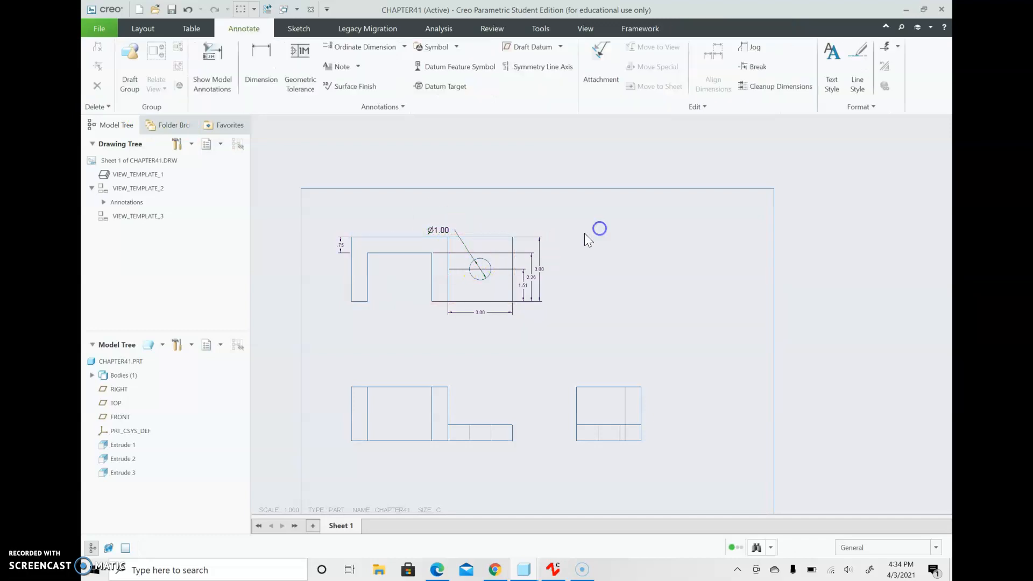
- Set the text height of the top view's three vertical dimensions beside the block to 0.256250
left_click(518, 316)
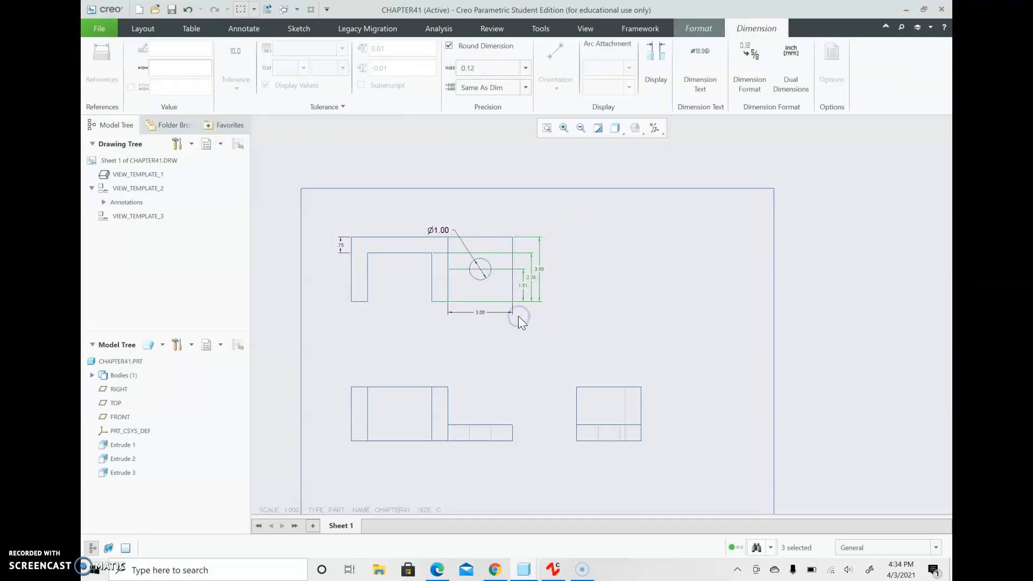
left_click(700, 30)
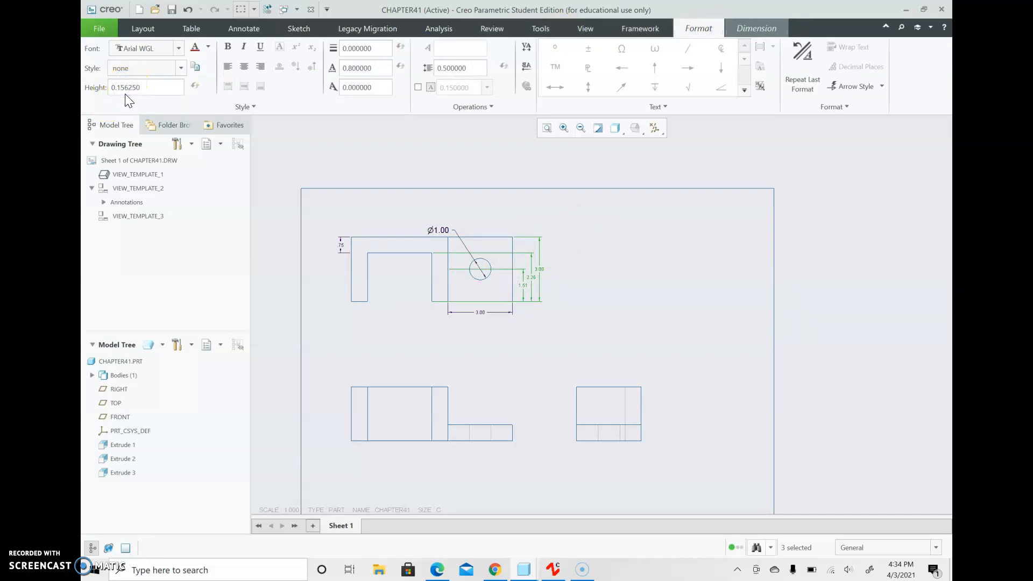
key("Return")
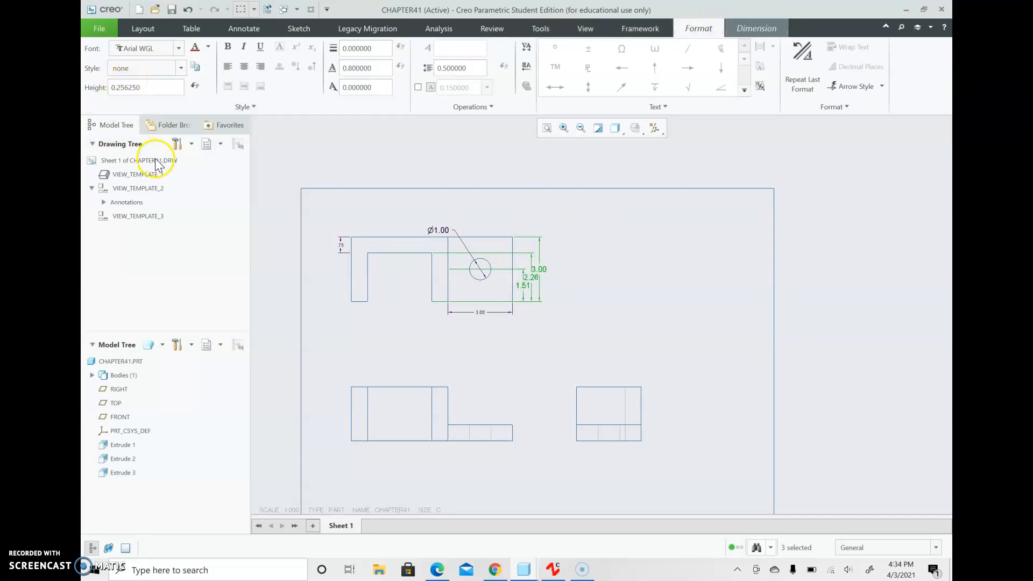
left_click(470, 343)
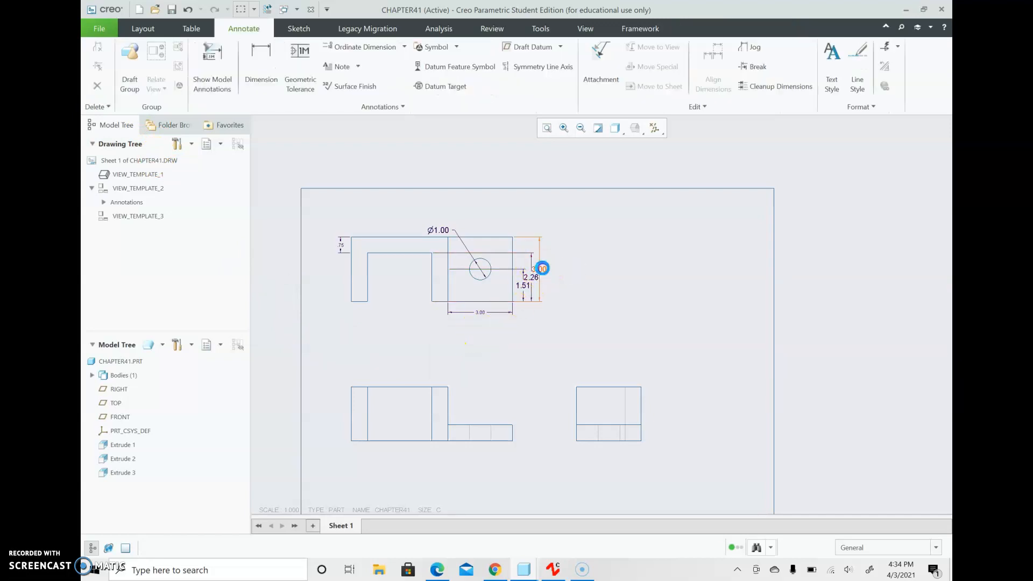
- Move the top view's 3.00 and 2.26 vertical dimensions farther from the block so the three dimensions are evenly spaced
left_click(540, 268)
mouse_move(540, 265)
left_mouse_down()
mouse_move(564, 269)
mouse_move(533, 279)
mouse_move(544, 278)
left_mouse_up()
left_click(531, 278)
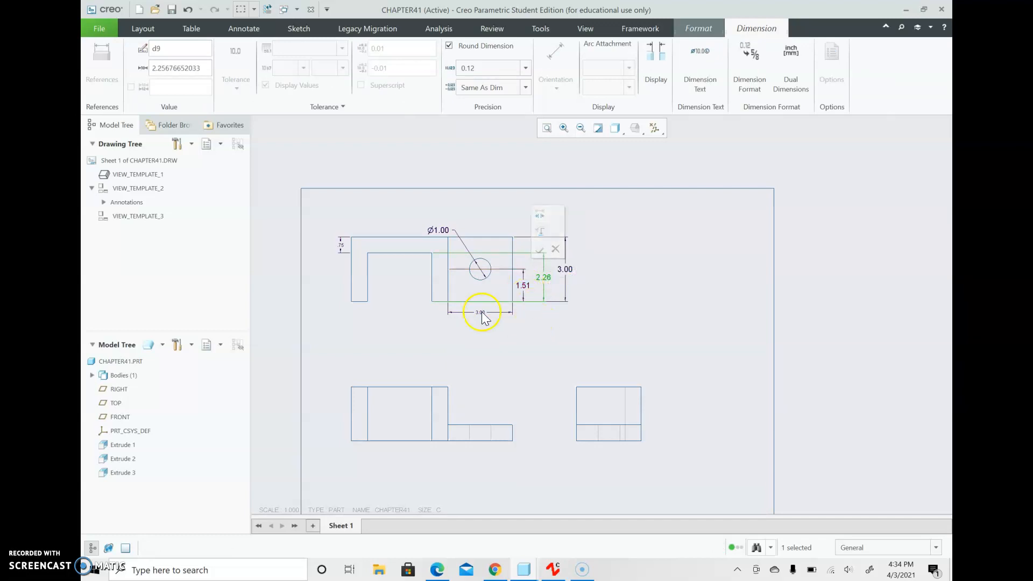
left_click(315, 251)
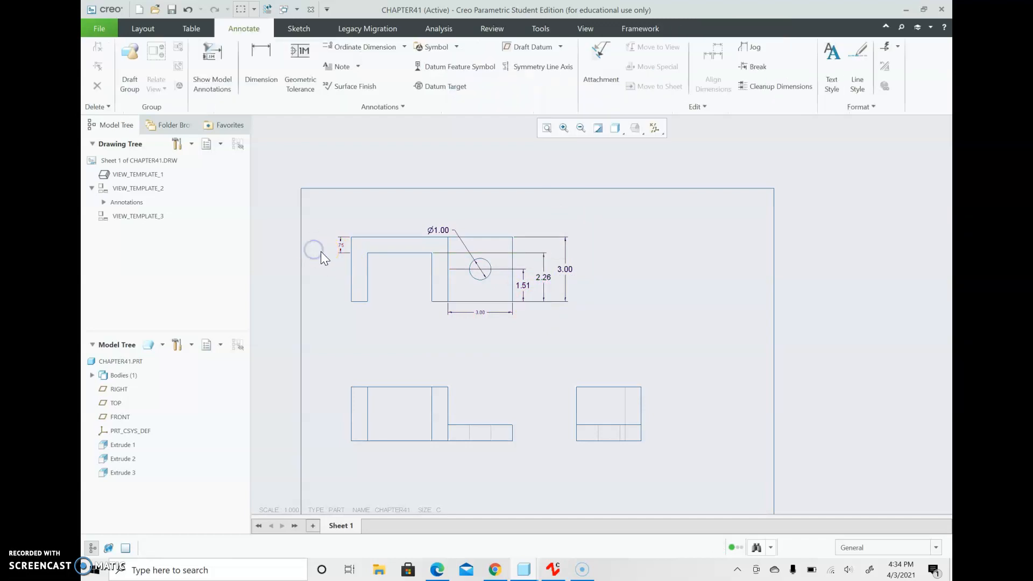
- Set the text height of the top view's .75 dimension and 3.00 block width dimension to 0.256250
left_click(340, 244)
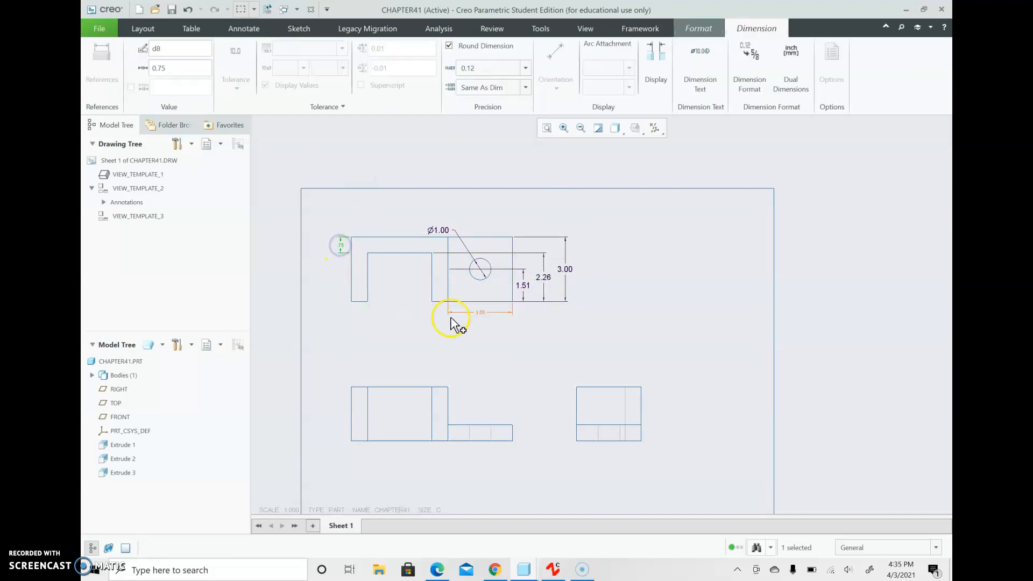
left_click(477, 315)
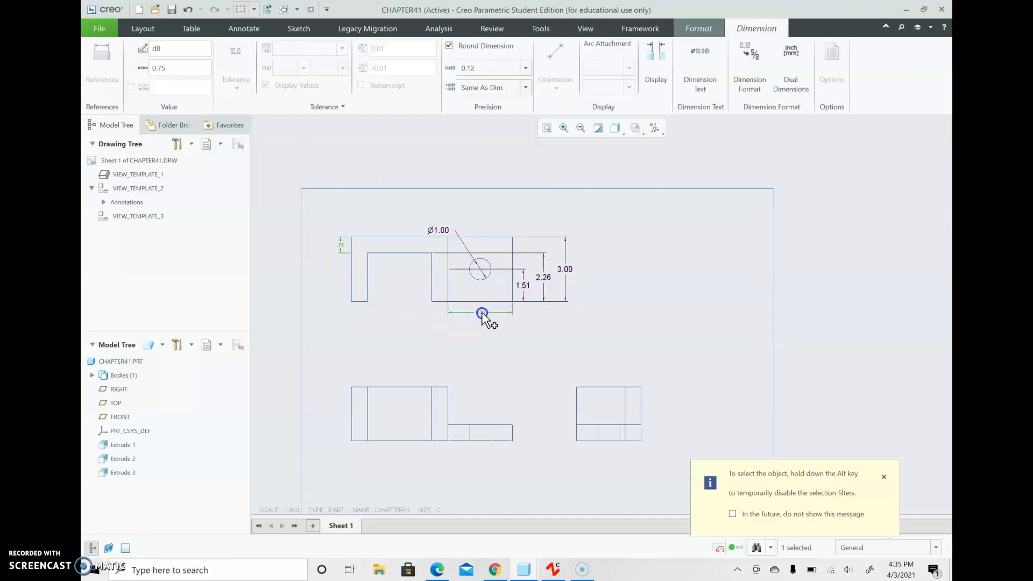
left_click(480, 312, "ctrl")
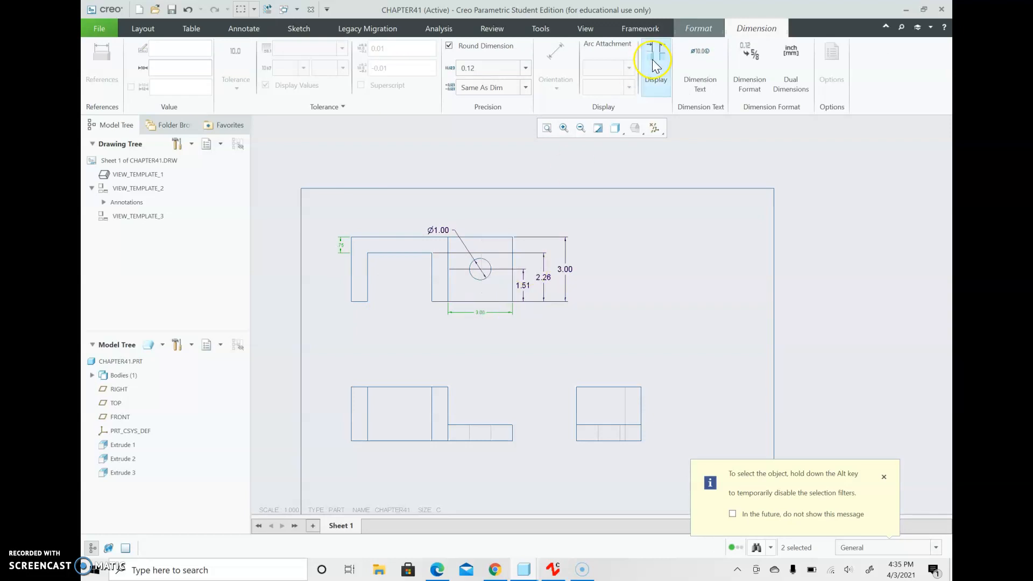
left_click(699, 28)
left_click(121, 85)
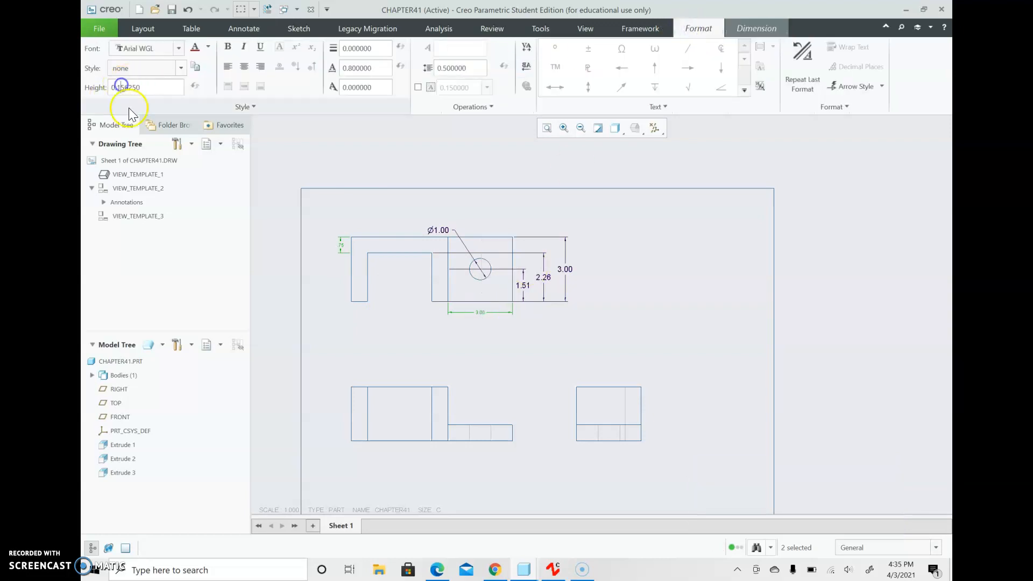
key("BackSpace")
type("2")
left_click(320, 282)
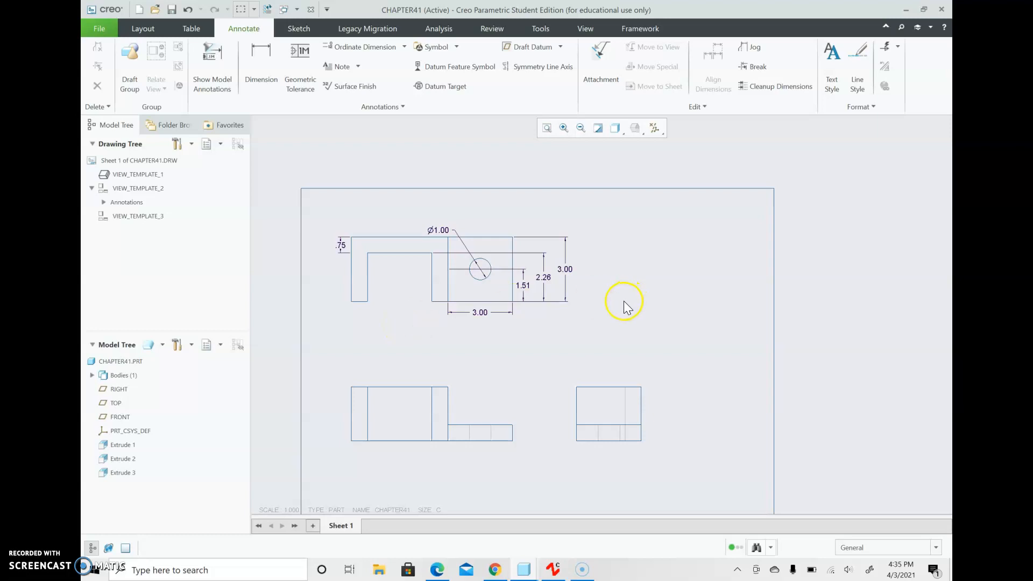
- Insert a general view with no combined state beside the top view and set its default orientation to Isometric
left_click(158, 30)
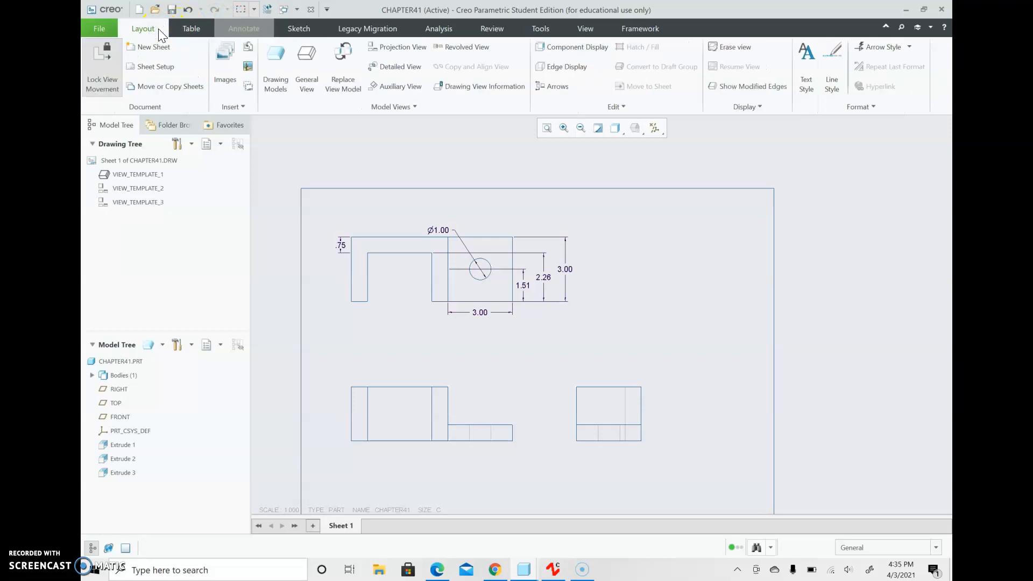
left_click(306, 61)
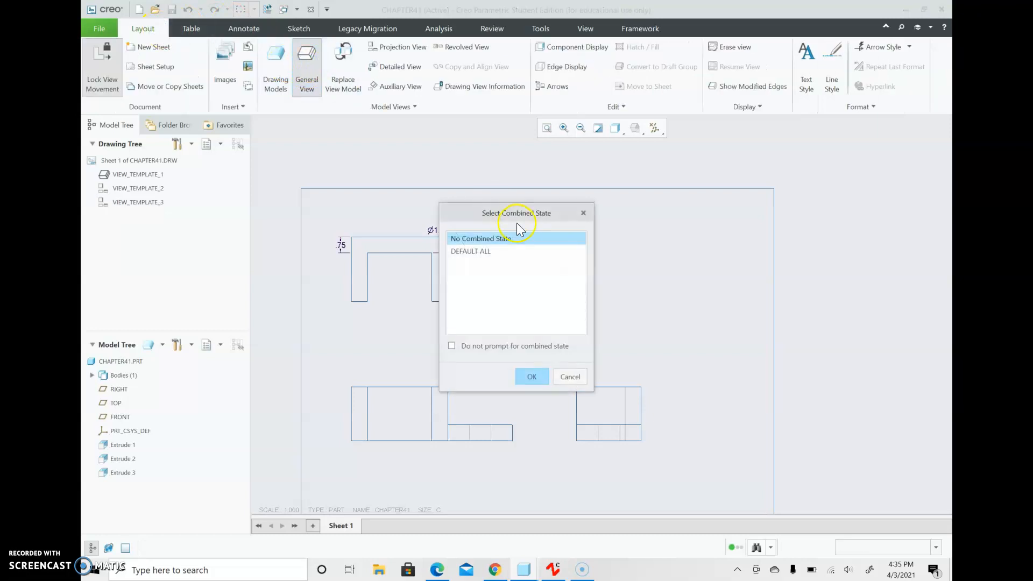
left_click(532, 377)
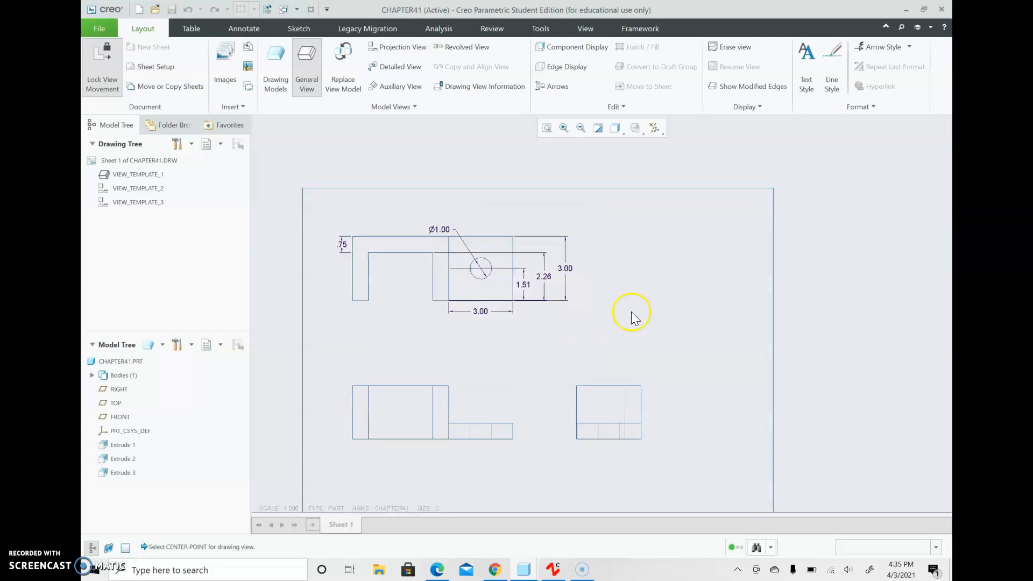
left_click(679, 260)
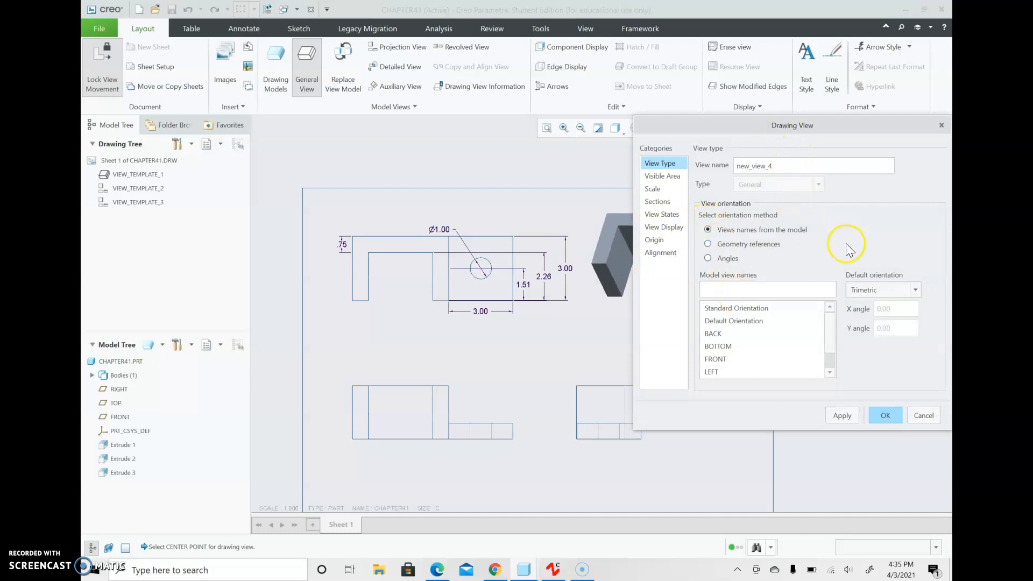
left_click(913, 290)
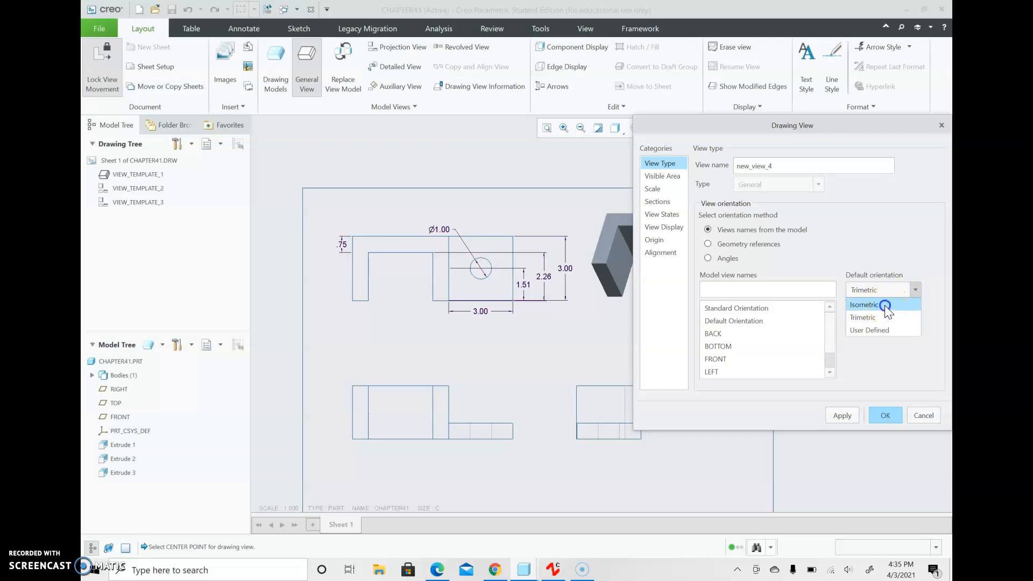
left_click(886, 305)
left_click(887, 415)
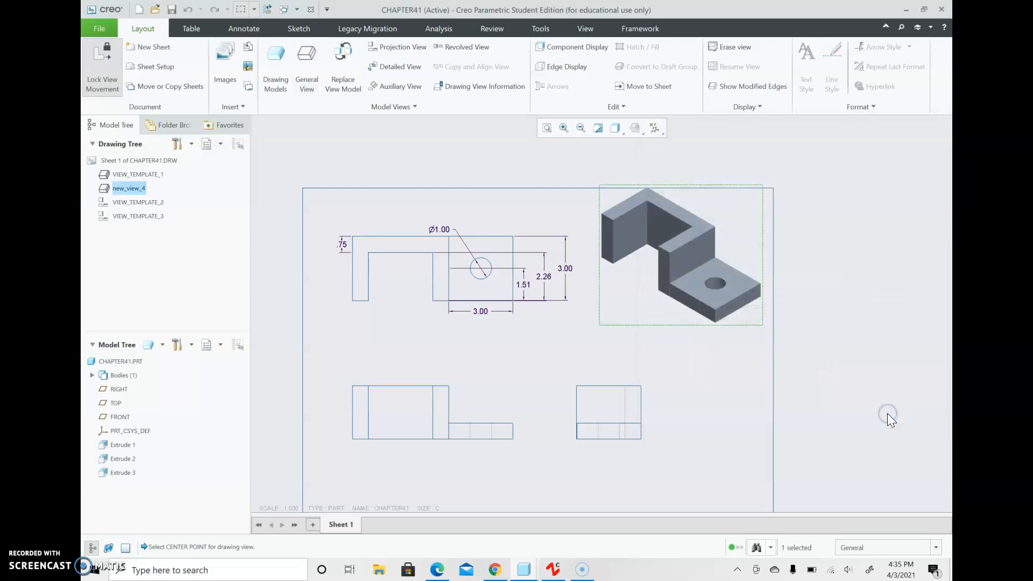
- Unlock view movement and move the isometric view slightly down and left, fully inside the sheet border
left_click(615, 221)
left_click(105, 71)
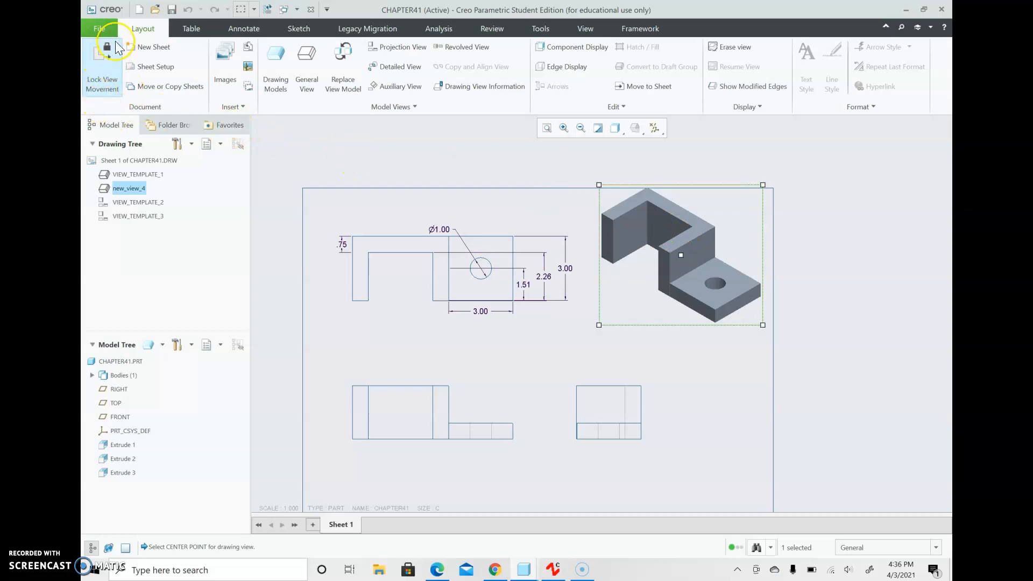
left_click_drag(699, 258, 676, 278)
left_click(838, 237)
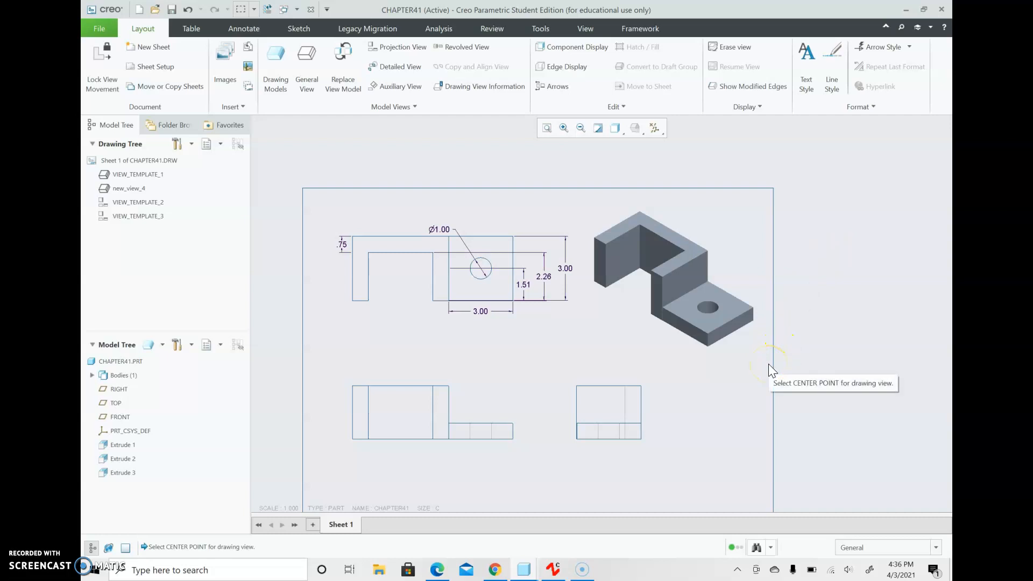
- Move the side view farther right from the front view, below the isometric view
left_click(624, 412)
left_click_drag(640, 430, 658, 416)
left_click(613, 473)
left_click(667, 416)
left_click(639, 413)
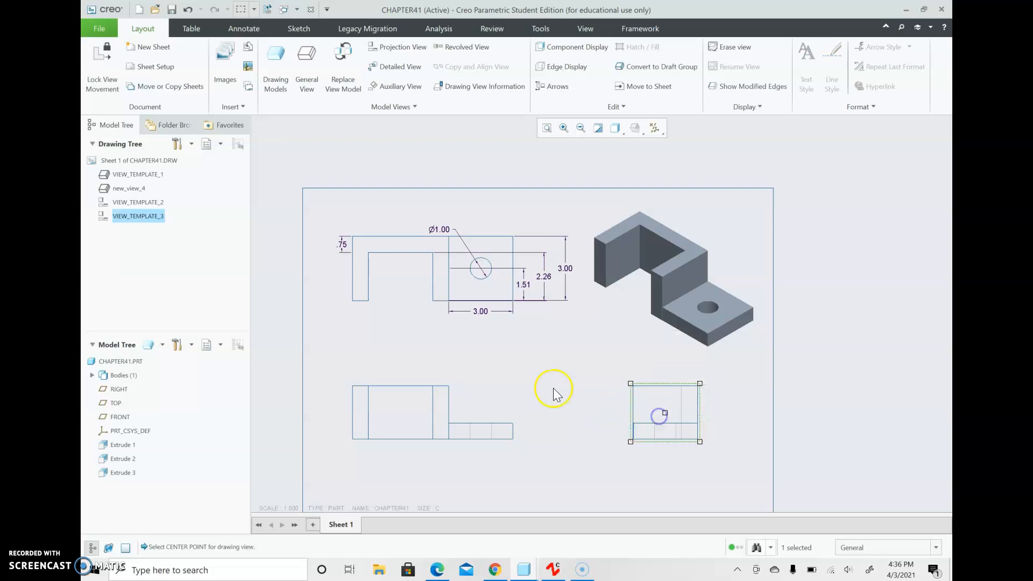
left_click(560, 375)
- Move the top view with its dimensions down, closer to the front view
left_click(454, 269)
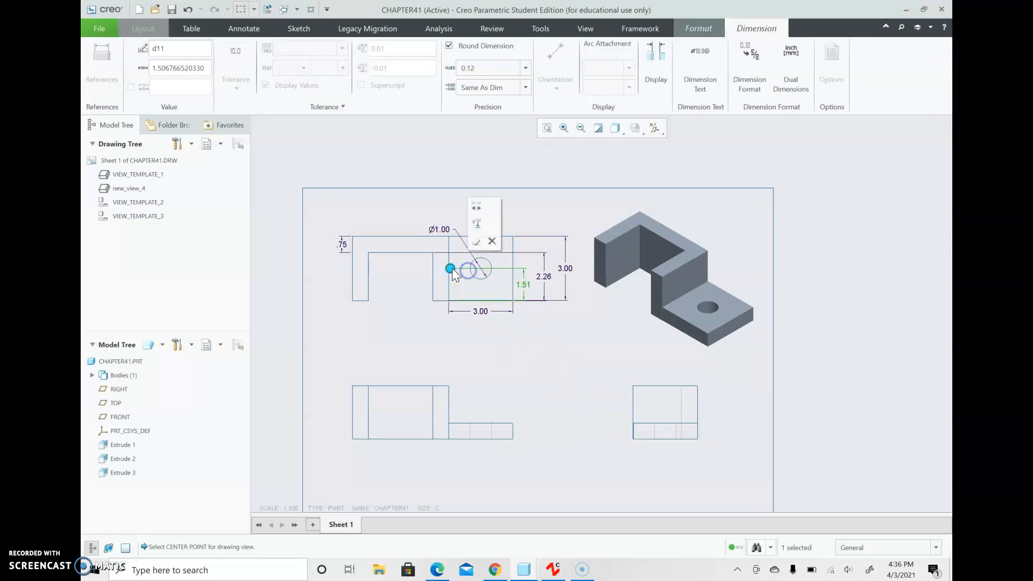
left_click(502, 346)
left_click_drag(575, 212, 284, 355)
left_click_drag(435, 270, 440, 295)
left_click(591, 464)
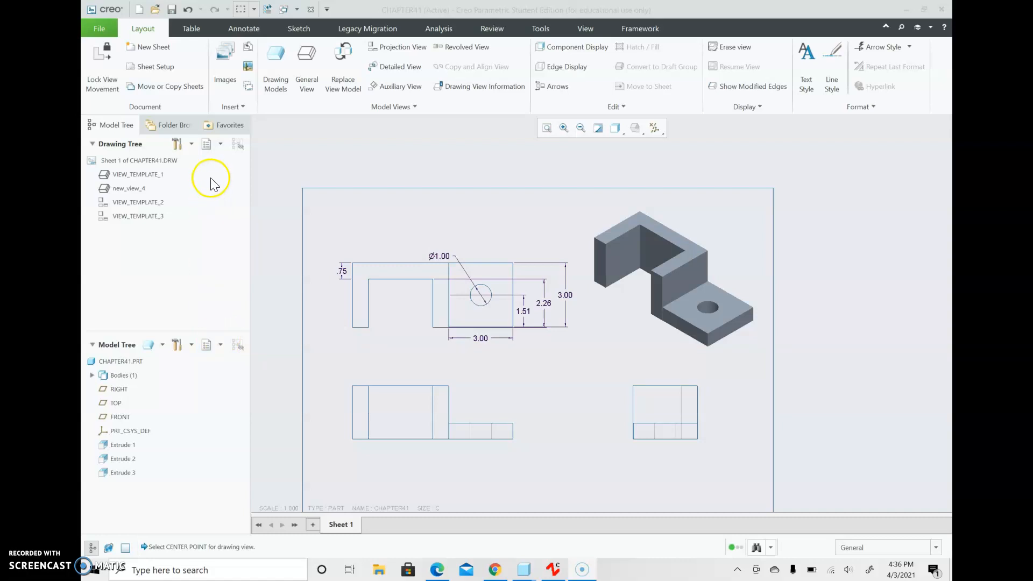
- Save a copy of the drawing as the PDF chapter41 with grayscale color and check the exported page
left_click(102, 28)
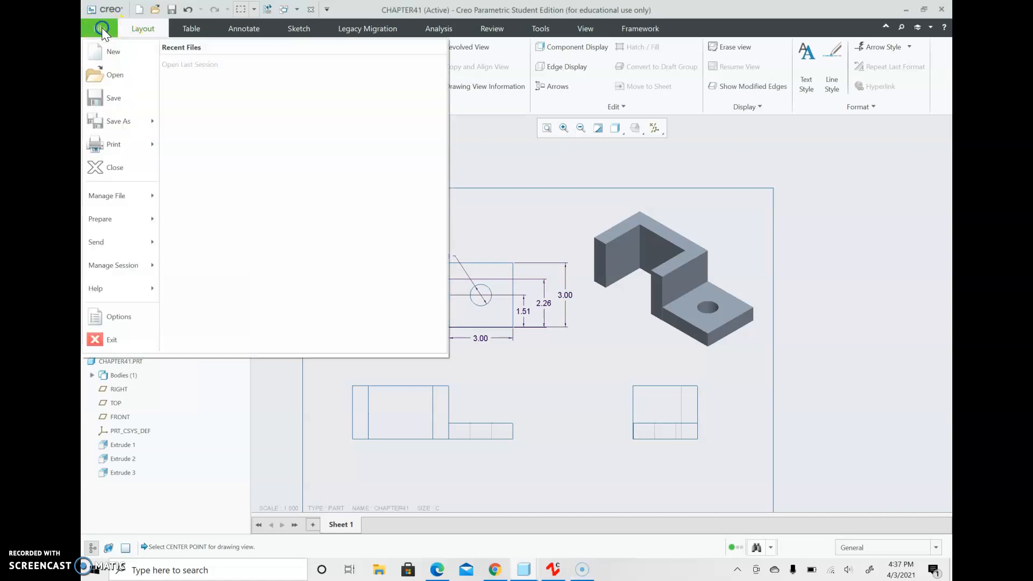
left_click(126, 121)
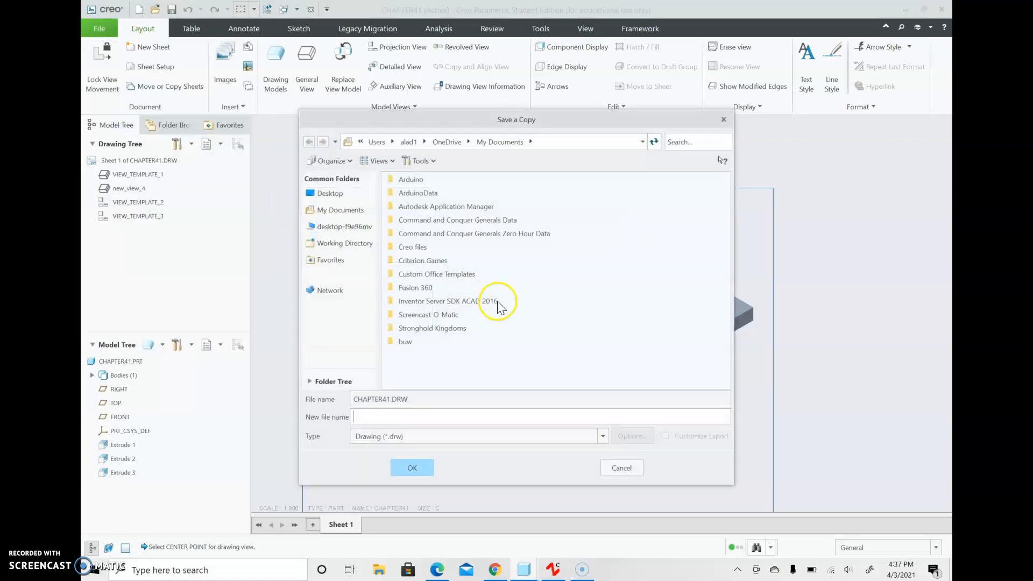
left_click(602, 437)
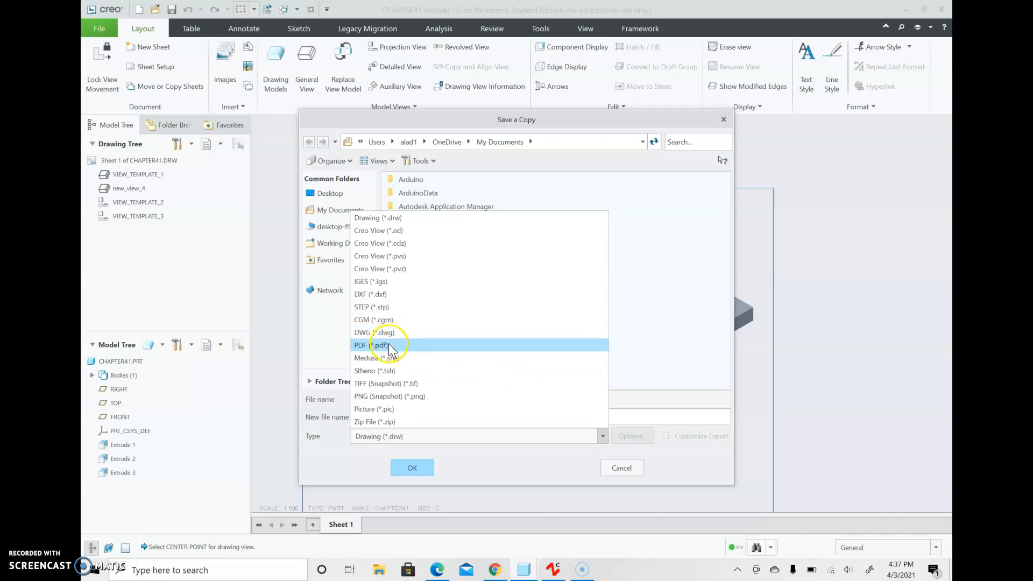
left_click(389, 346)
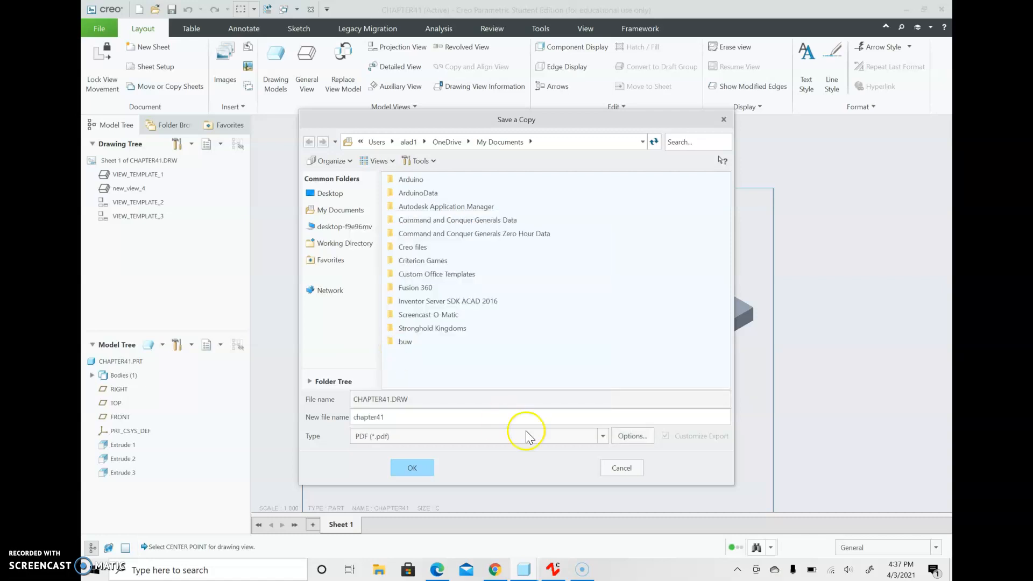
left_click(412, 466)
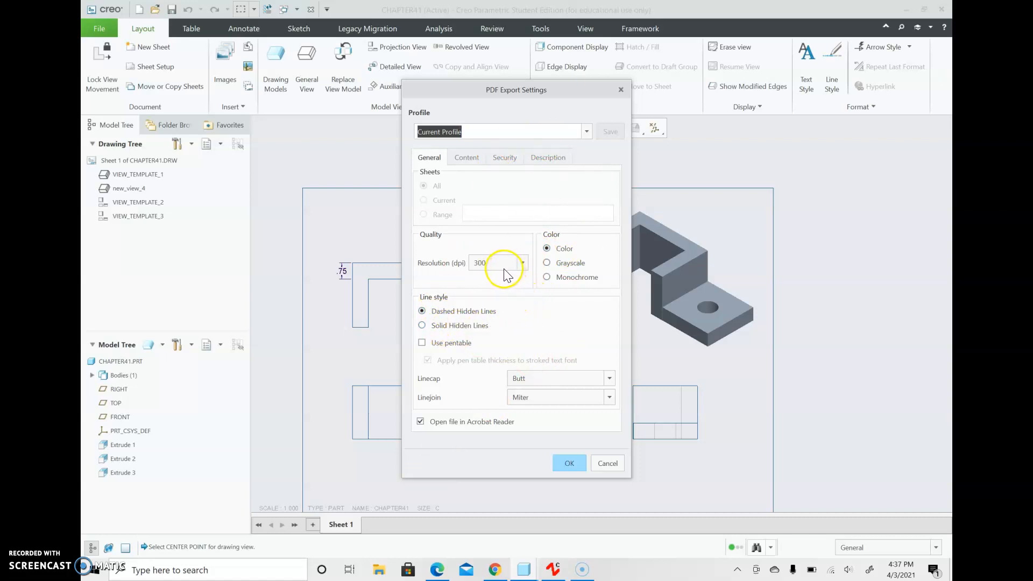
left_click(546, 262)
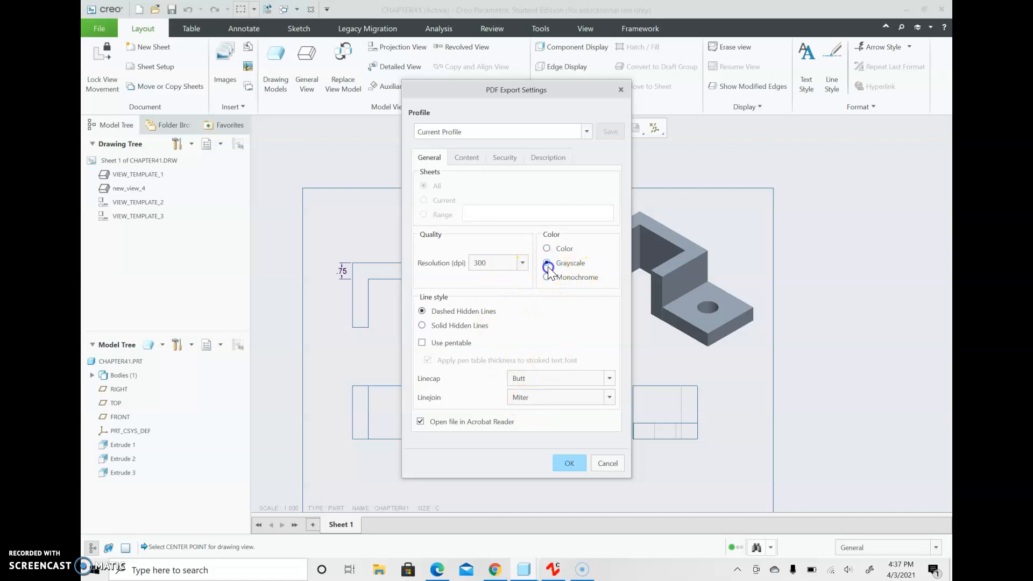
left_click(569, 463)
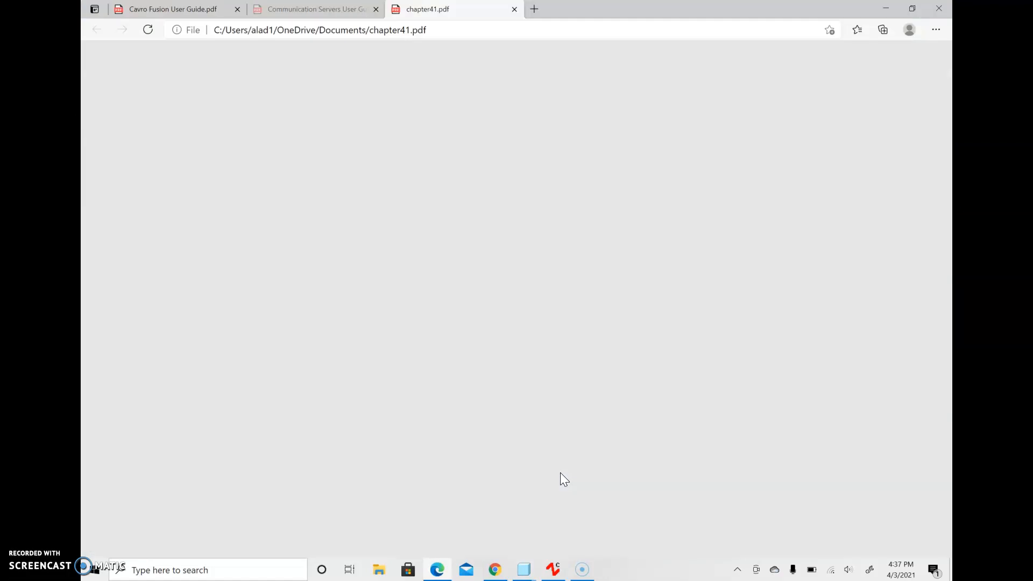
scroll(525, 448, "down", 1)
scroll(525, 447, "up", 1)
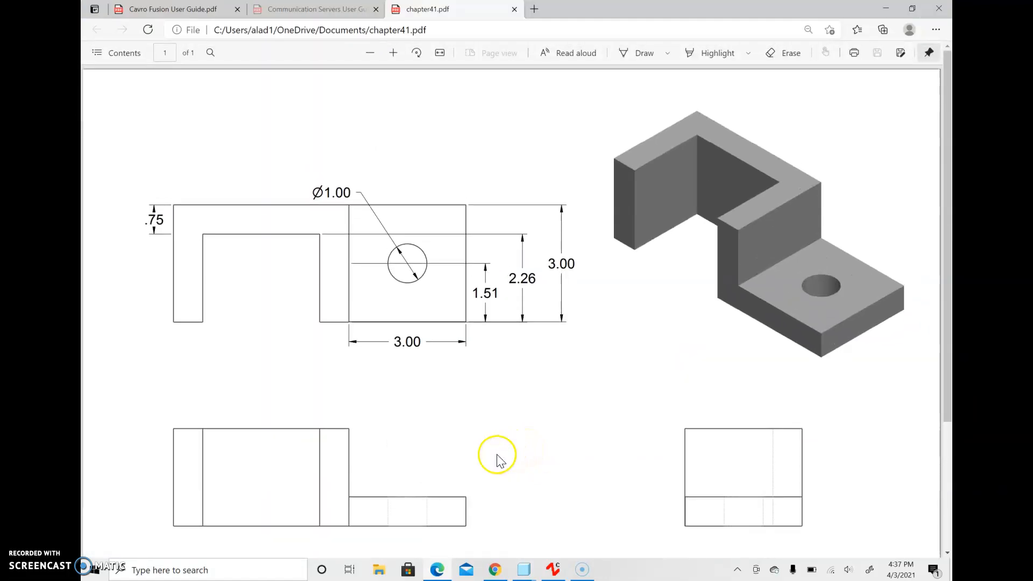